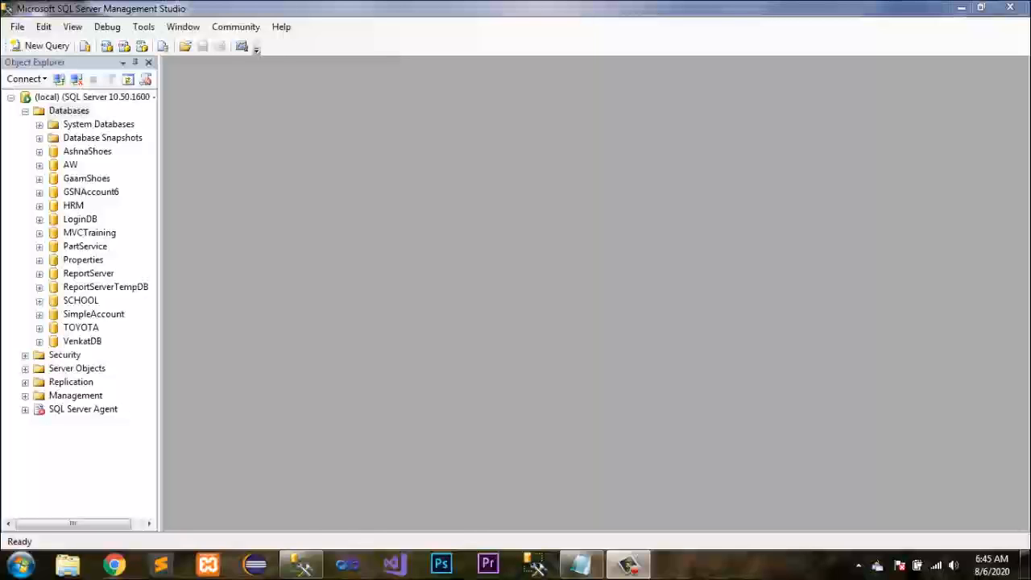
pyautogui.press('super')
pyautogui.write('se')
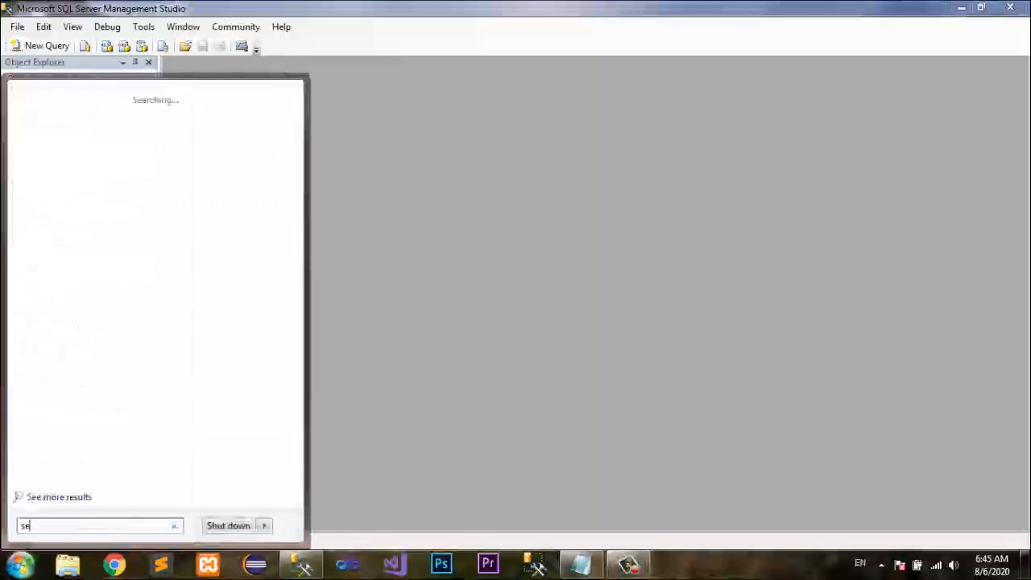
pyautogui.write('rvices')
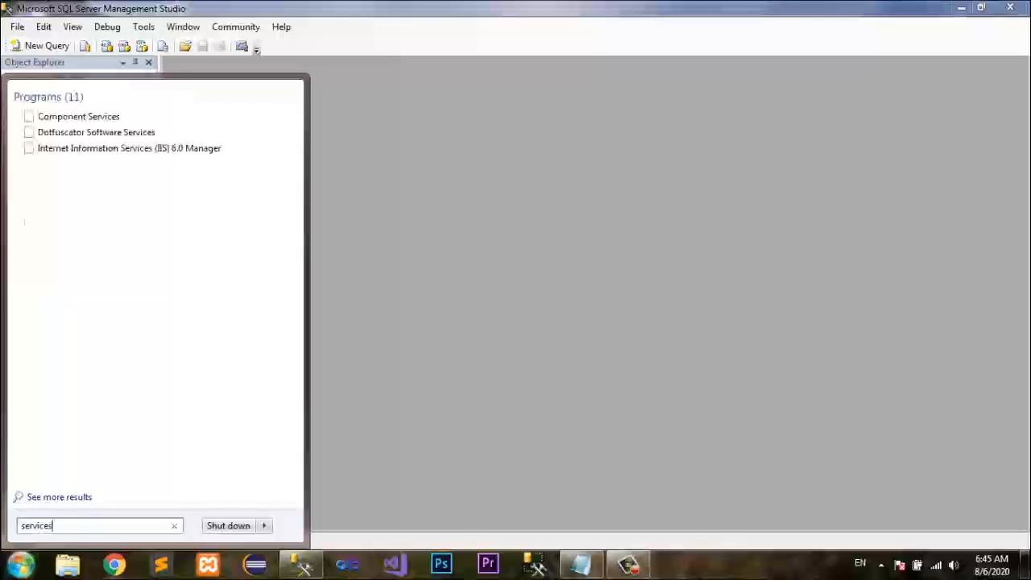
pyautogui.press('Return')
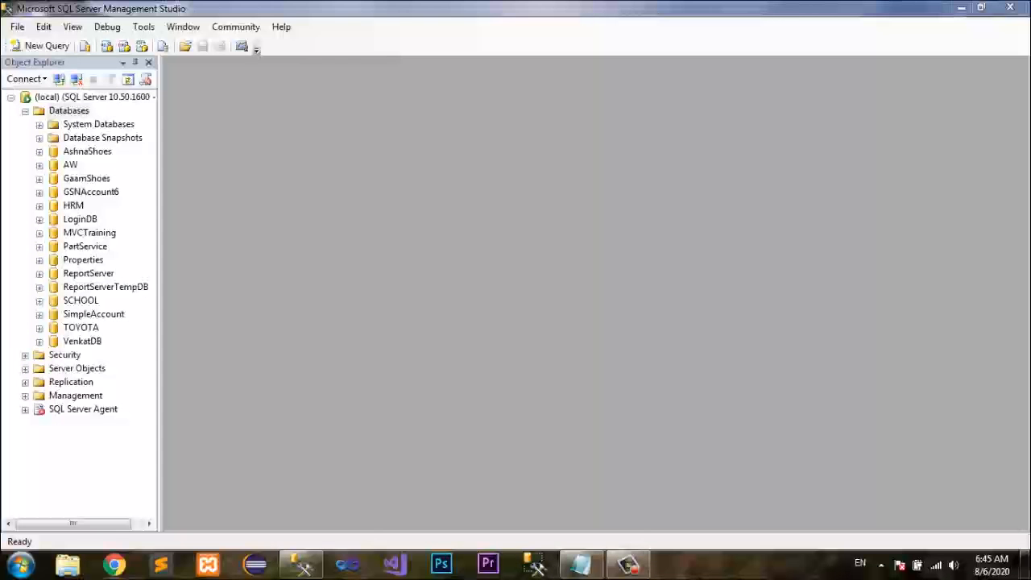
# Step: Search Windows for the local services, open the Services console and maximize its window
pyautogui.press('super')
pyautogui.write('service')
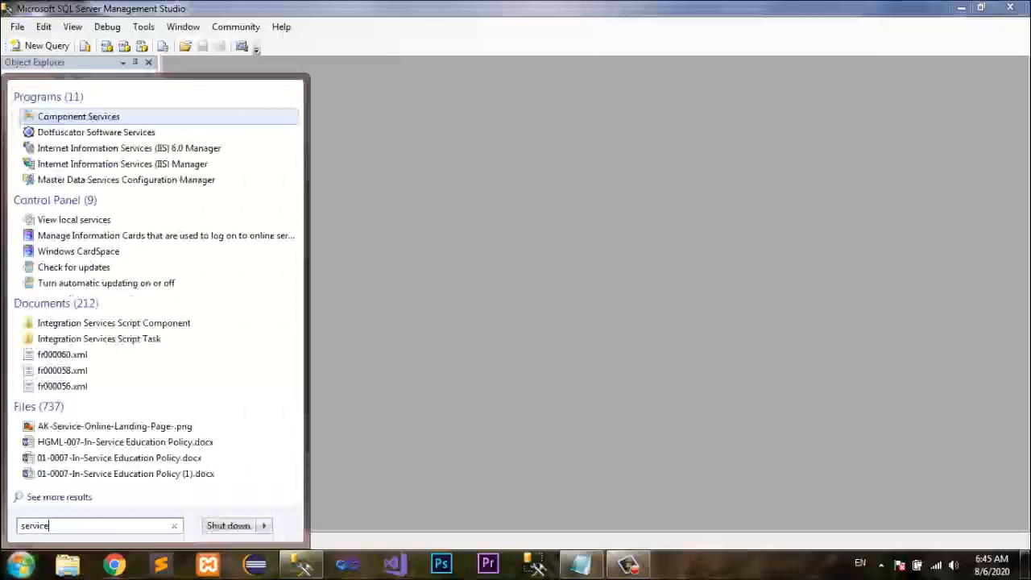
pyautogui.click(75, 220)
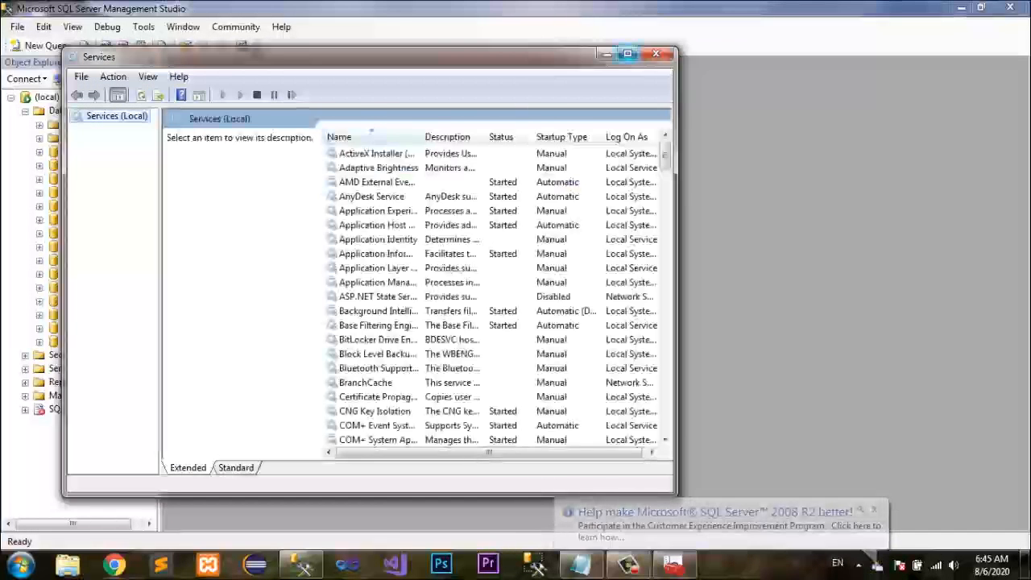
pyautogui.click(628, 53)
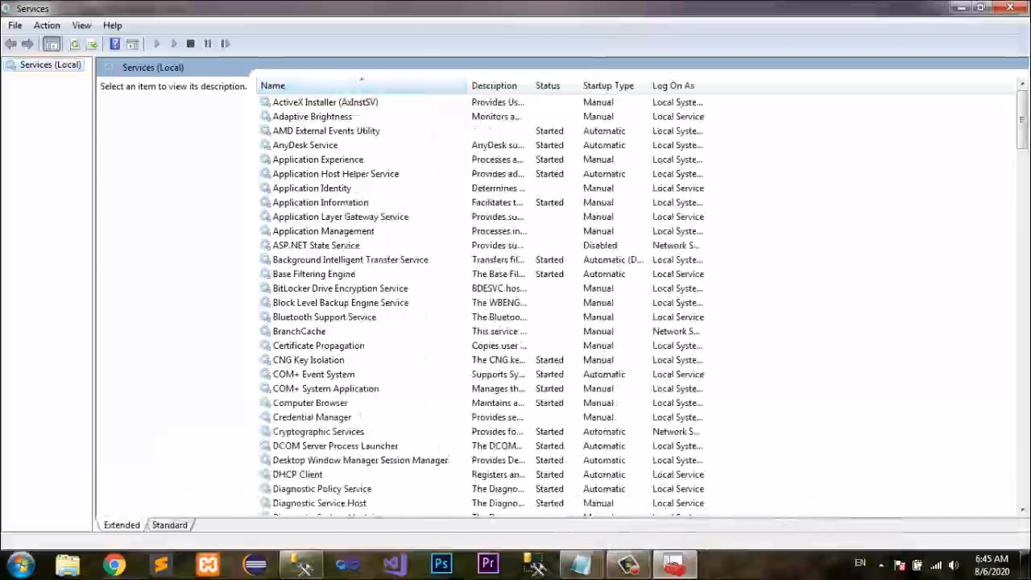
# Step: Find the SQL Server entries in the services list and check SQL Server (MSSQLSERVER) and SQL Server (MSSQLSERVER1)
pyautogui.click(363, 174)
pyautogui.press('s')
pyautogui.press('s')
pyautogui.press('Down')
pyautogui.press('Down')
pyautogui.press('Down')
pyautogui.press('Down')
pyautogui.press('Down')
pyautogui.press('Down')
pyautogui.press('Down')
pyautogui.press('Down')
pyautogui.press('Down')
pyautogui.press('Down')
pyautogui.press('Down')
pyautogui.press('Down')
pyautogui.press('Down')
pyautogui.press('Down')
pyautogui.press('Down')
pyautogui.press('Down')
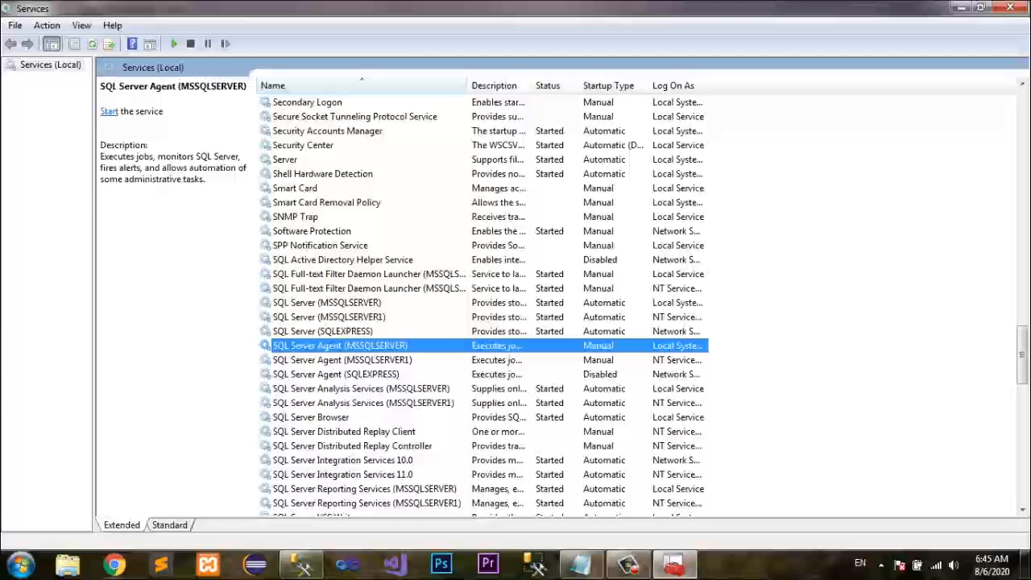
pyautogui.click(327, 302)
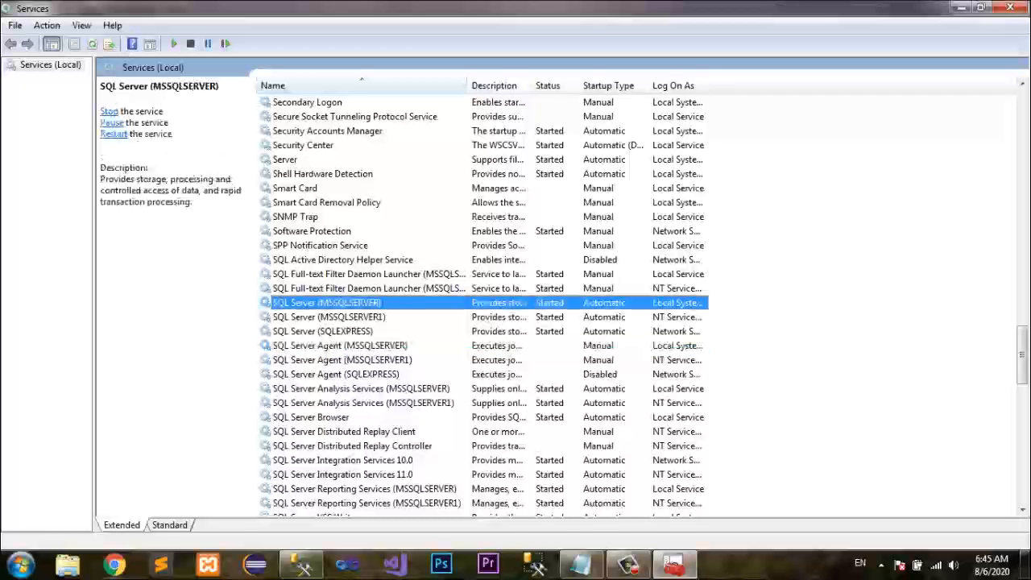
pyautogui.click(328, 317)
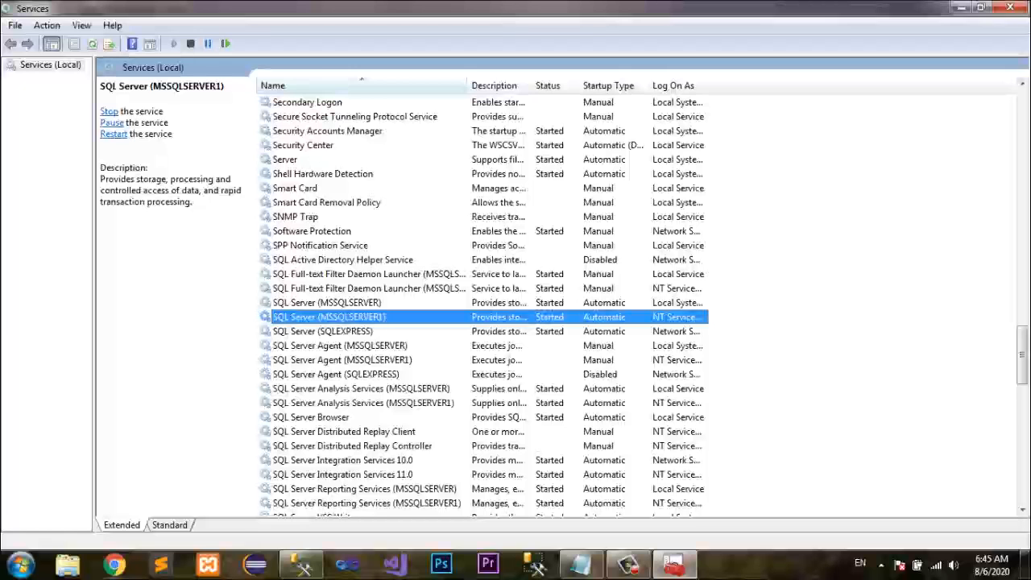
# Step: Start the SQL Server Agent (MSSQLSERVER) and SQL Server Agent (MSSQLSERVER1) services and close the Services console
pyautogui.click(329, 346)
pyautogui.rightClick(329, 346)
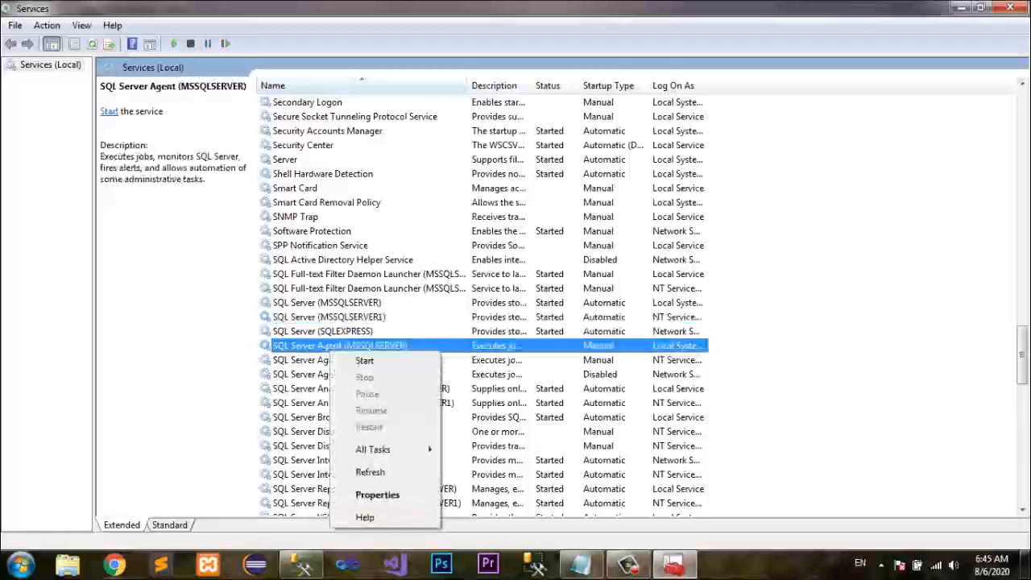
pyautogui.click(364, 361)
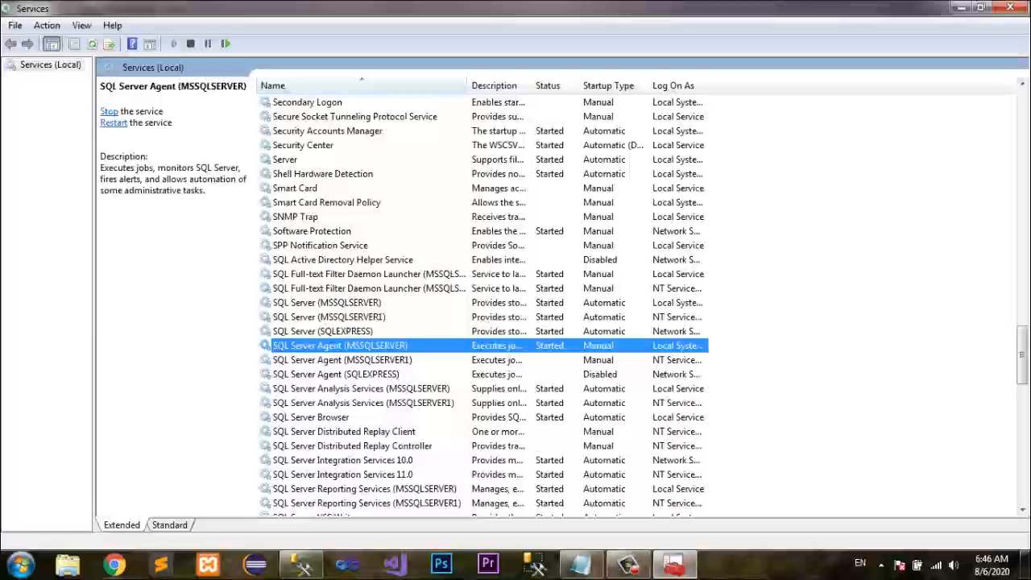
pyautogui.rightClick(387, 360)
pyautogui.click(402, 368)
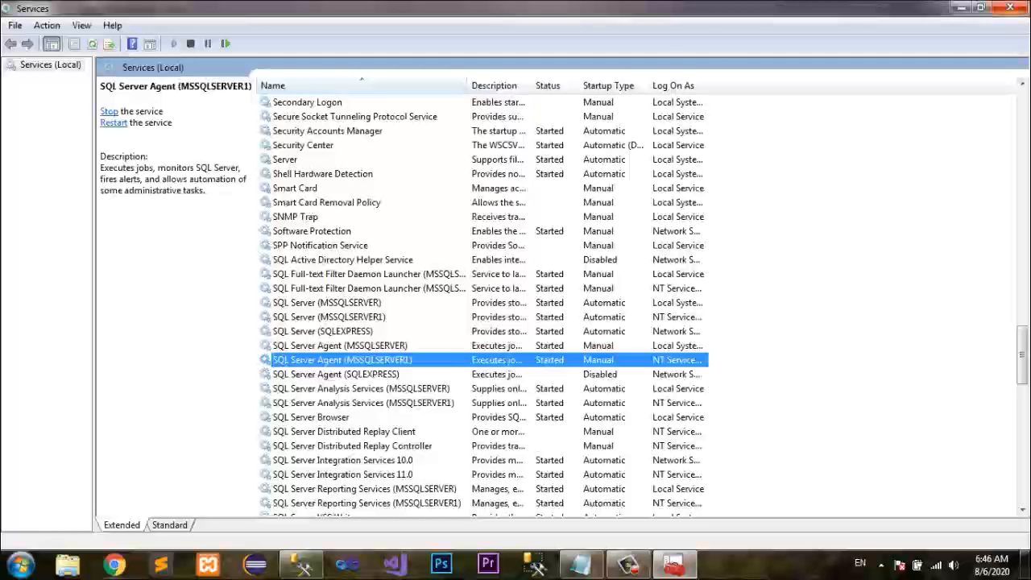
pyautogui.click(1009, 7)
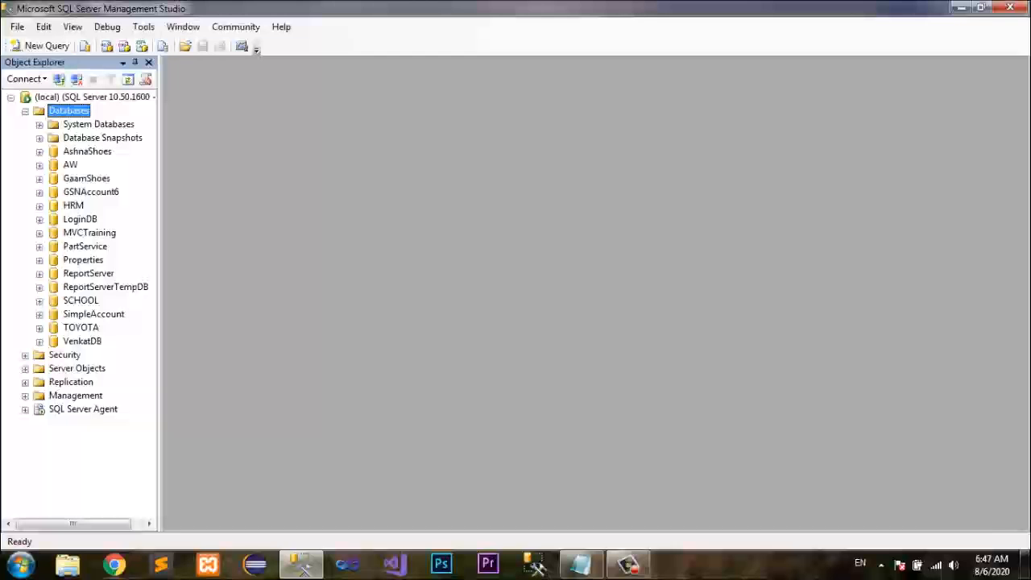
# Step: Create a new maintenance plan named DailyBackupofMyDB in the server's Maintenance Plans under Management
pyautogui.click(76, 395)
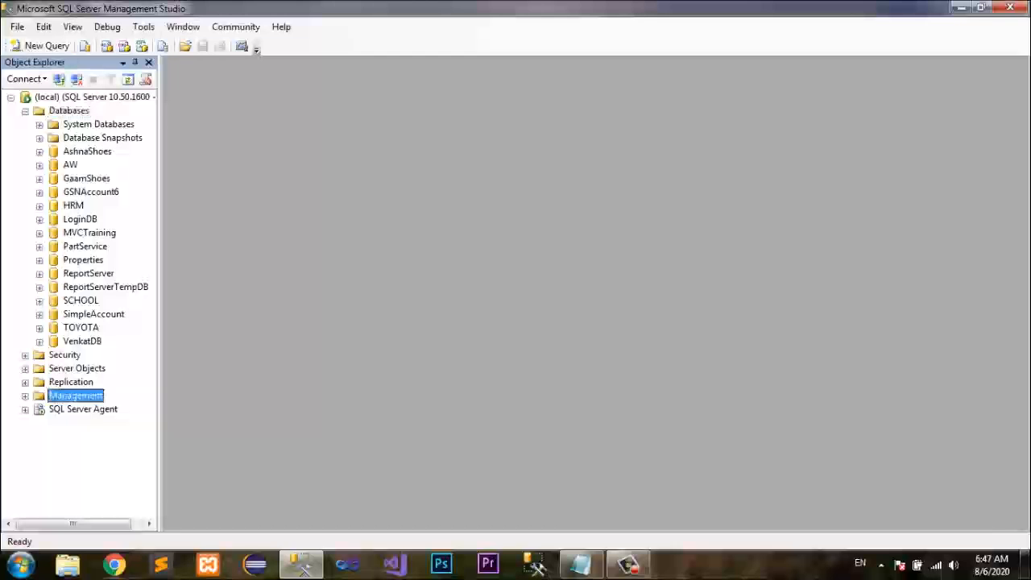
pyautogui.click(25, 396)
pyautogui.moveTo(149, 451); pyautogui.dragTo(150, 471)
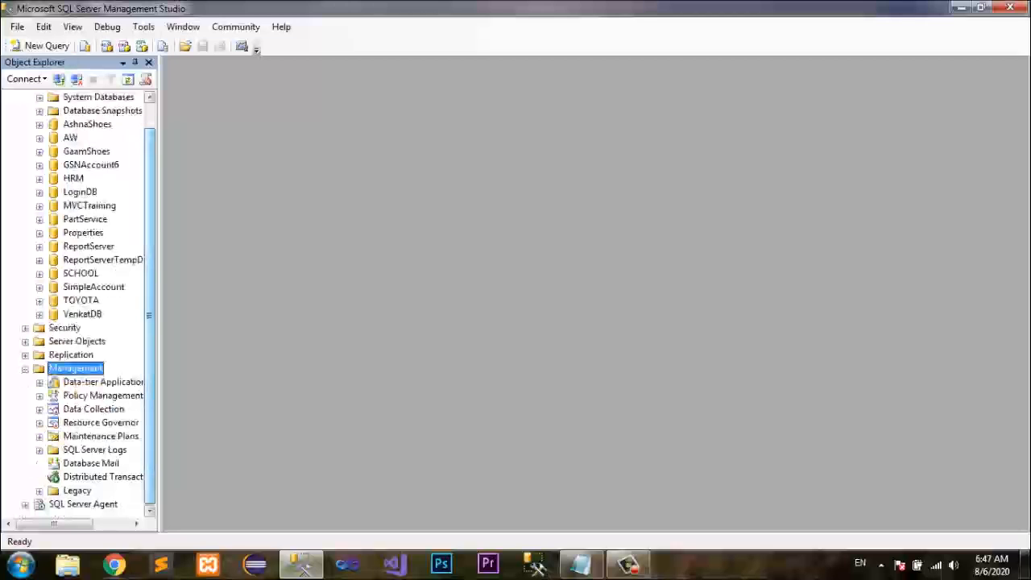
pyautogui.click(100, 436)
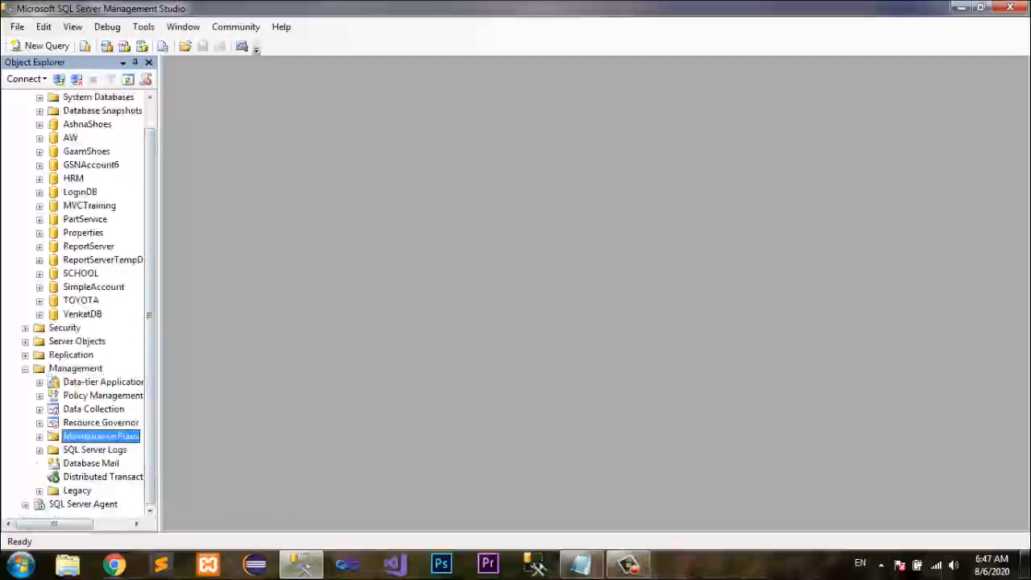
pyautogui.click(136, 524)
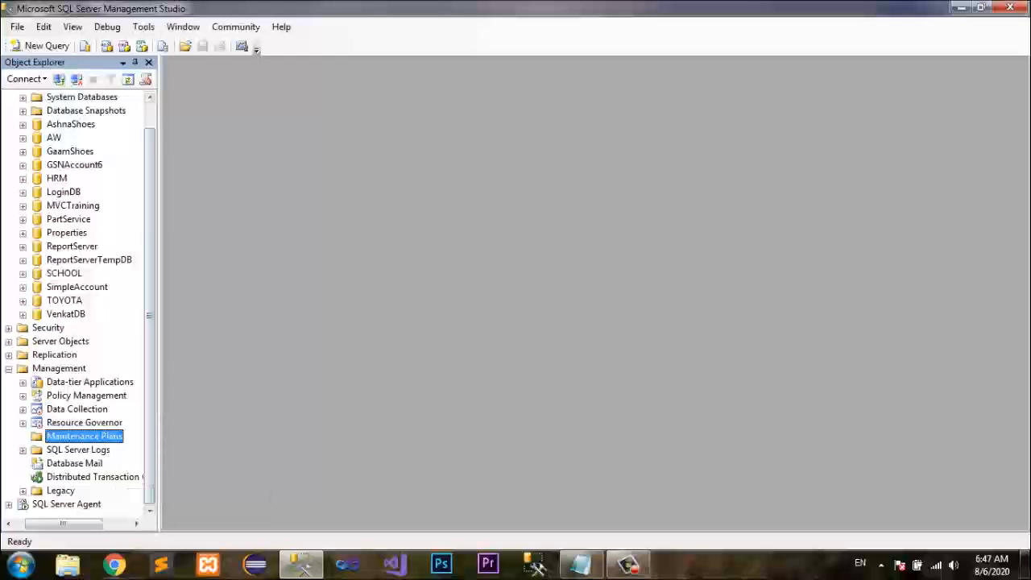
pyautogui.rightClick(85, 439)
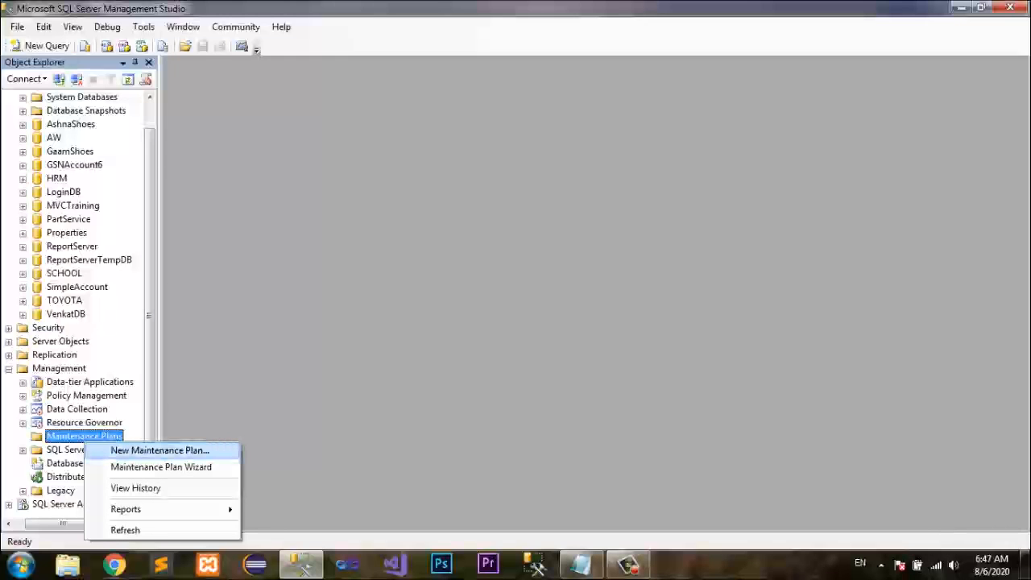
pyautogui.click(159, 451)
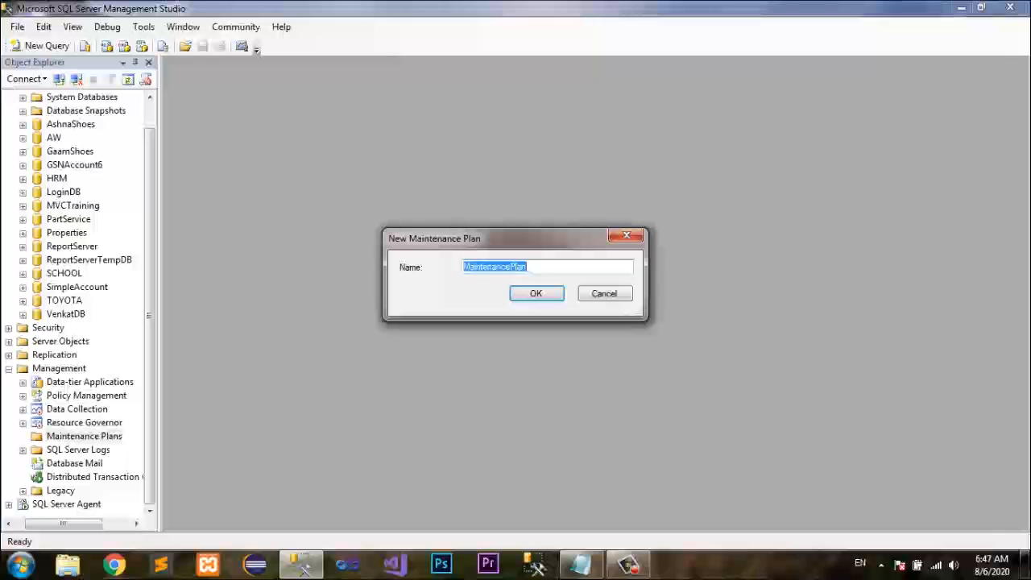
pyautogui.write('Dail')
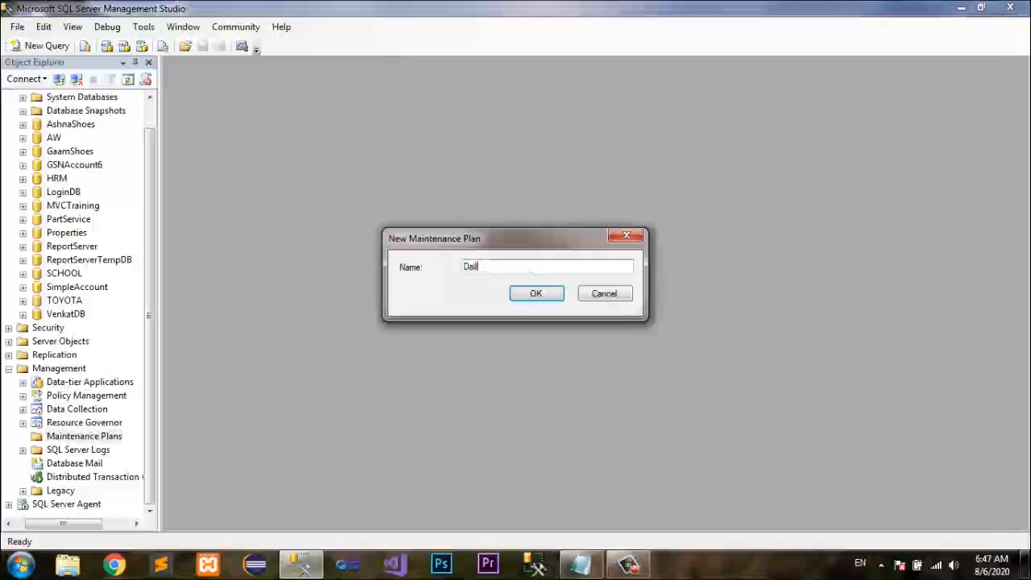
pyautogui.write('yBackupofMy')
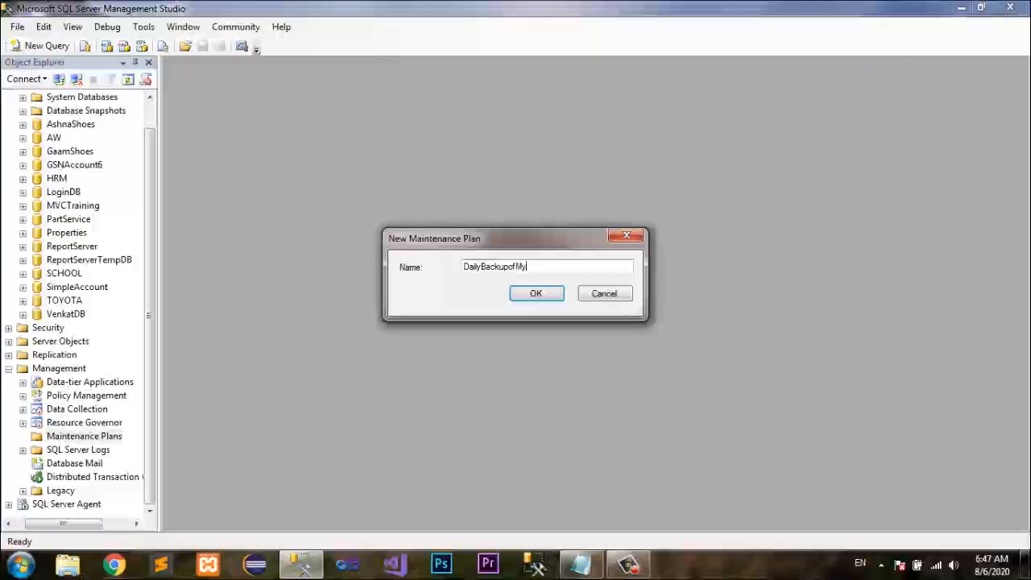
pyautogui.write('DB')
pyautogui.press('Return')
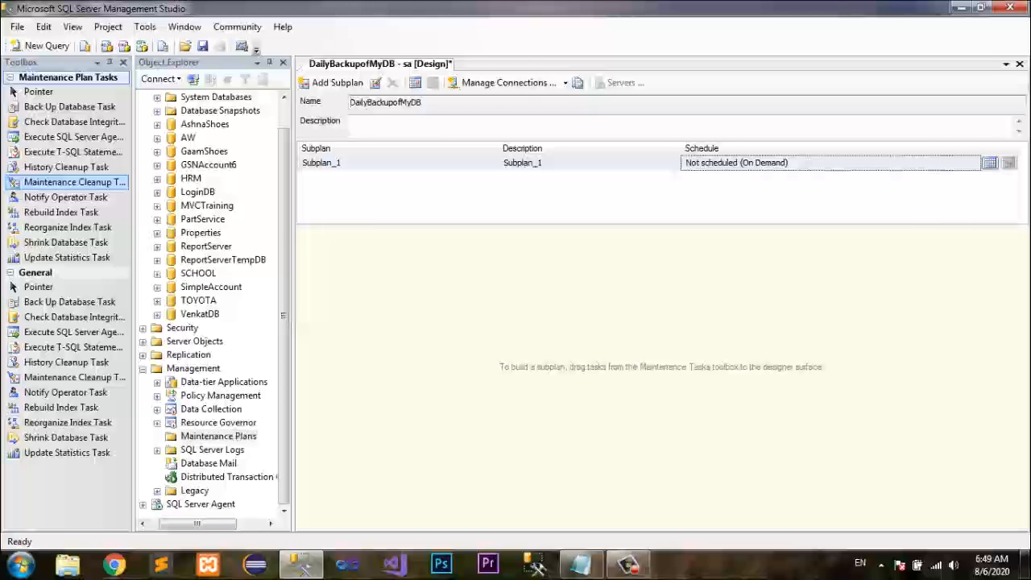
# Step: Add a Back Up Database Task to the design surface of Subplan_1 and open it for editing
pyautogui.click(69, 106)
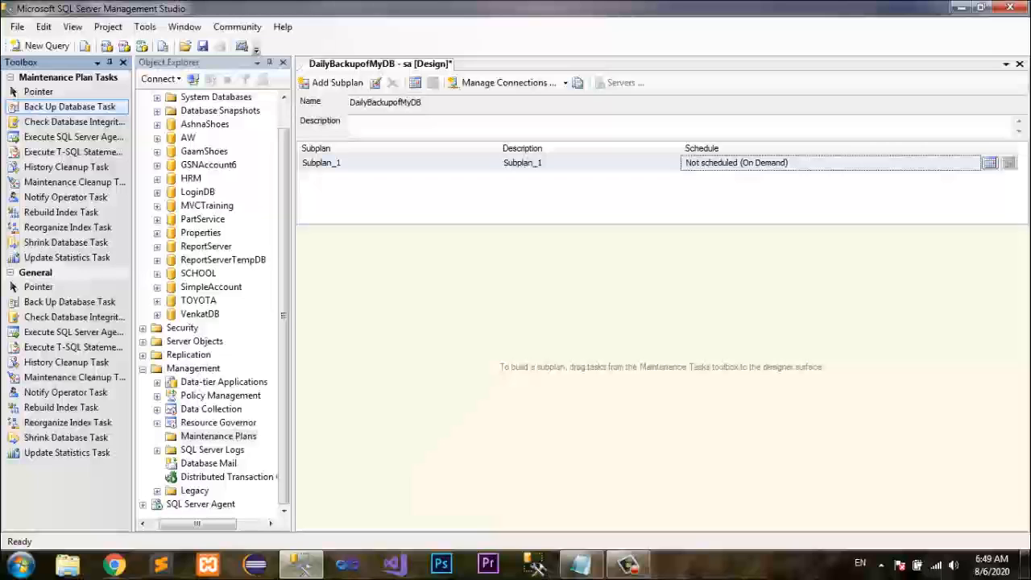
pyautogui.moveTo(69, 106); pyautogui.dragTo(480, 374)
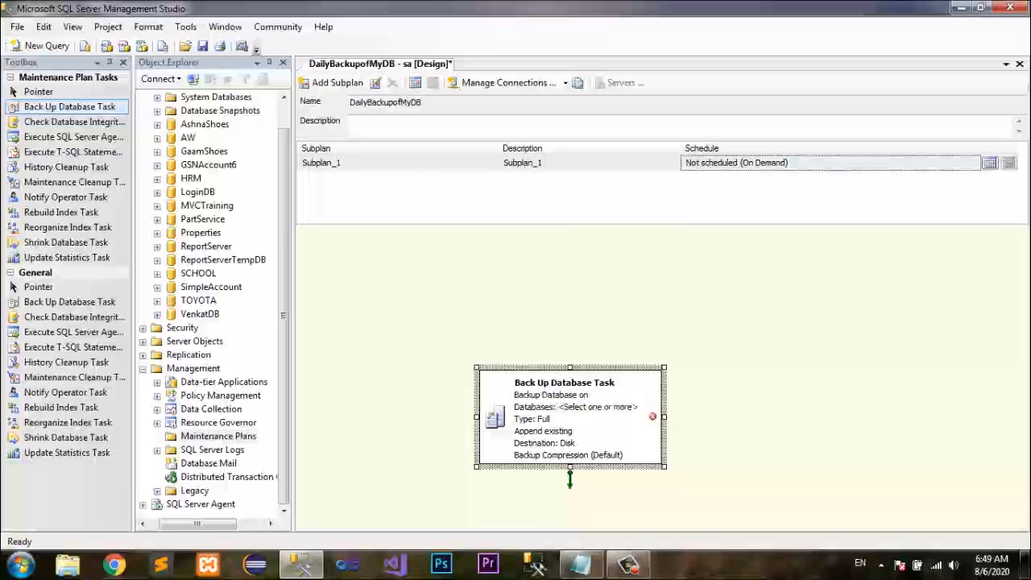
pyautogui.doubleClick(570, 417)
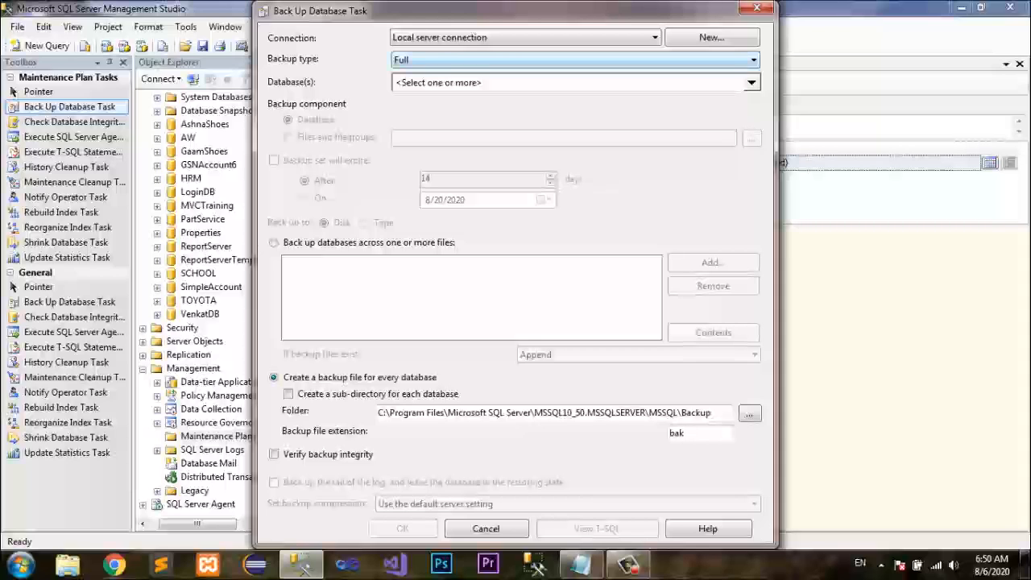
# Step: Review the available backup types for the backup task, keeping Full
pyautogui.click(753, 60)
pyautogui.click(753, 59)
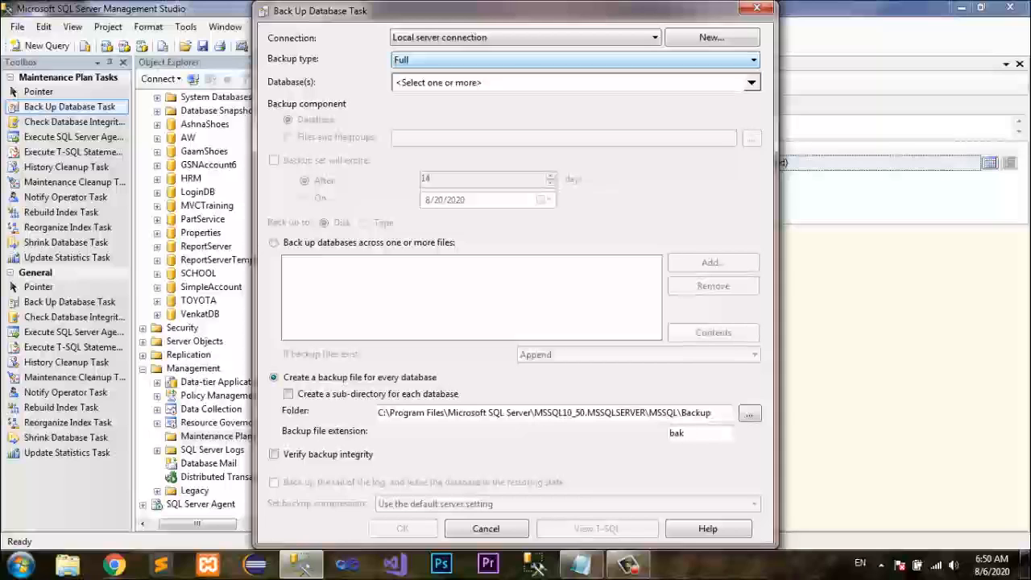
pyautogui.click(753, 60)
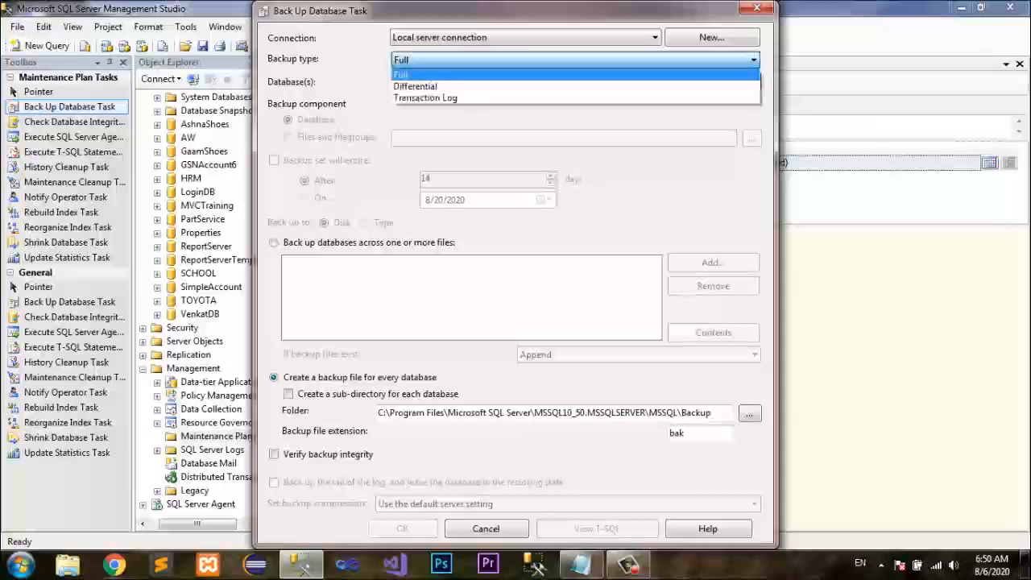
pyautogui.click(753, 60)
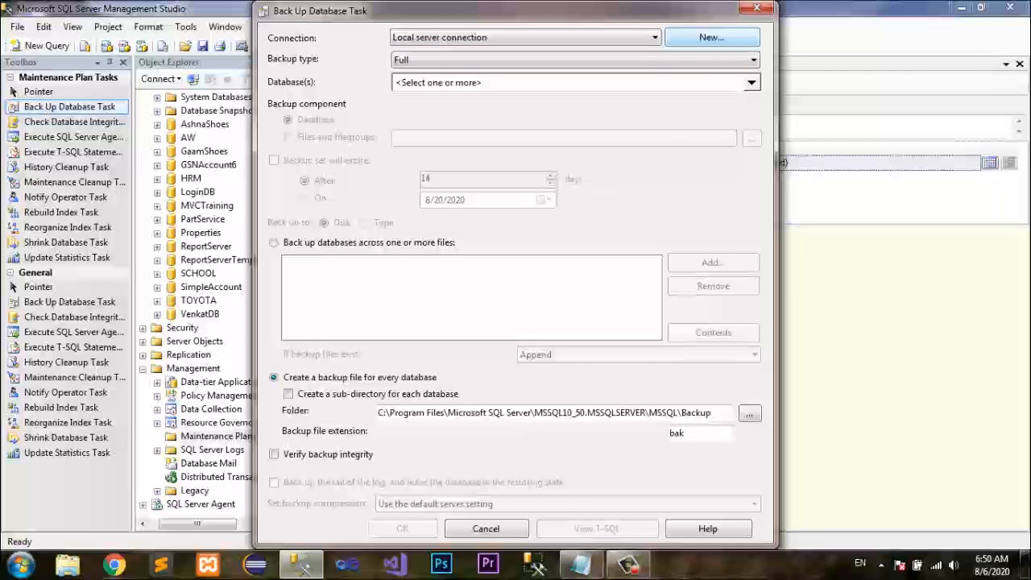
pyautogui.click(712, 37)
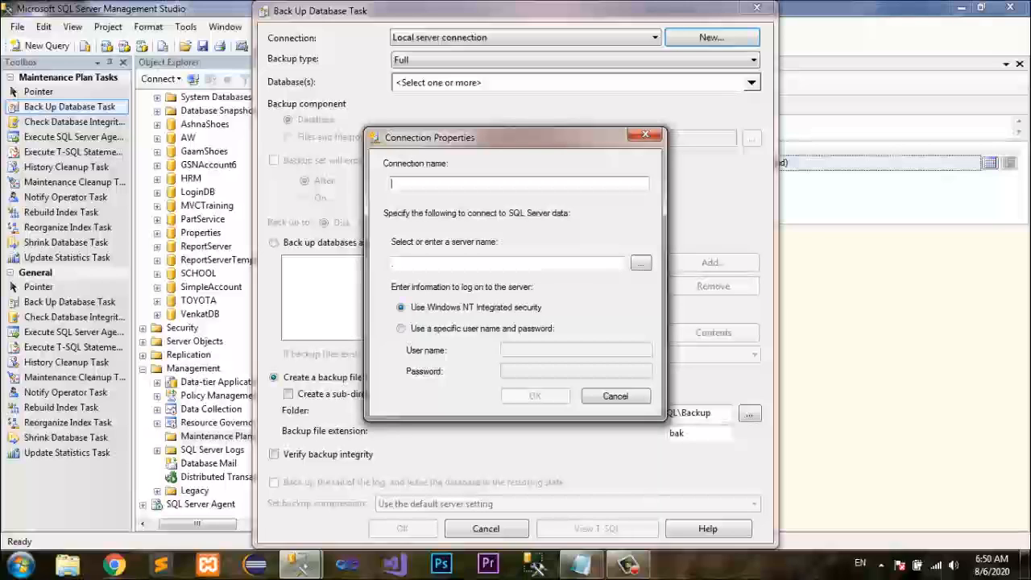
pyautogui.press('Tab')
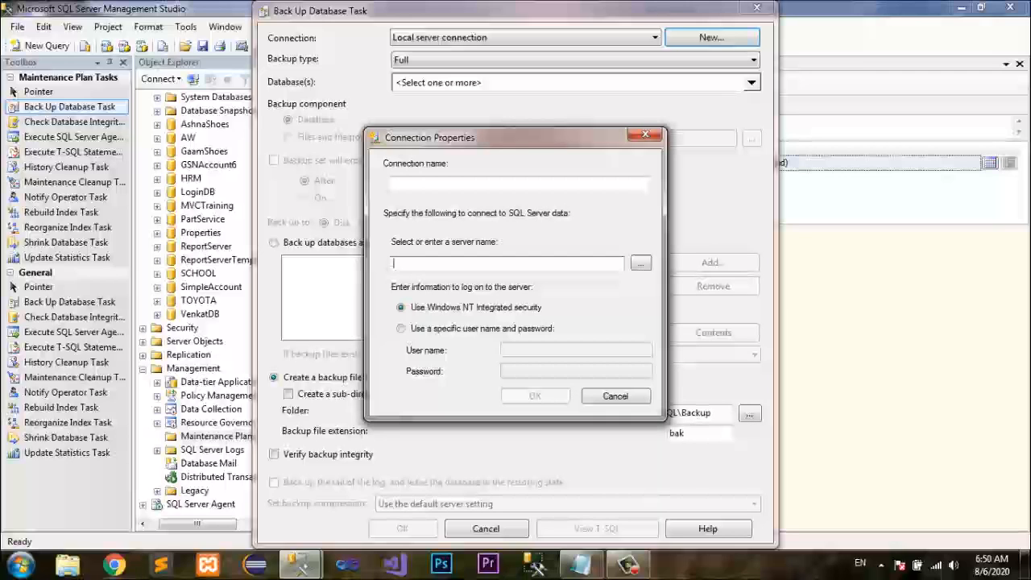
pyautogui.click(615, 396)
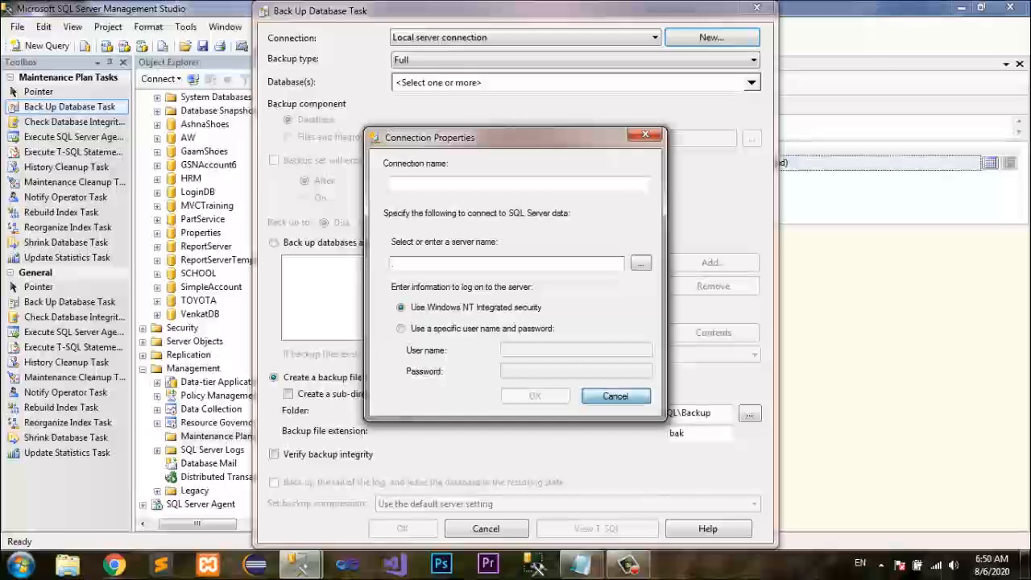
# Step: Choose only the SCHOOL database as the specific database for the backup task
pyautogui.click(751, 82)
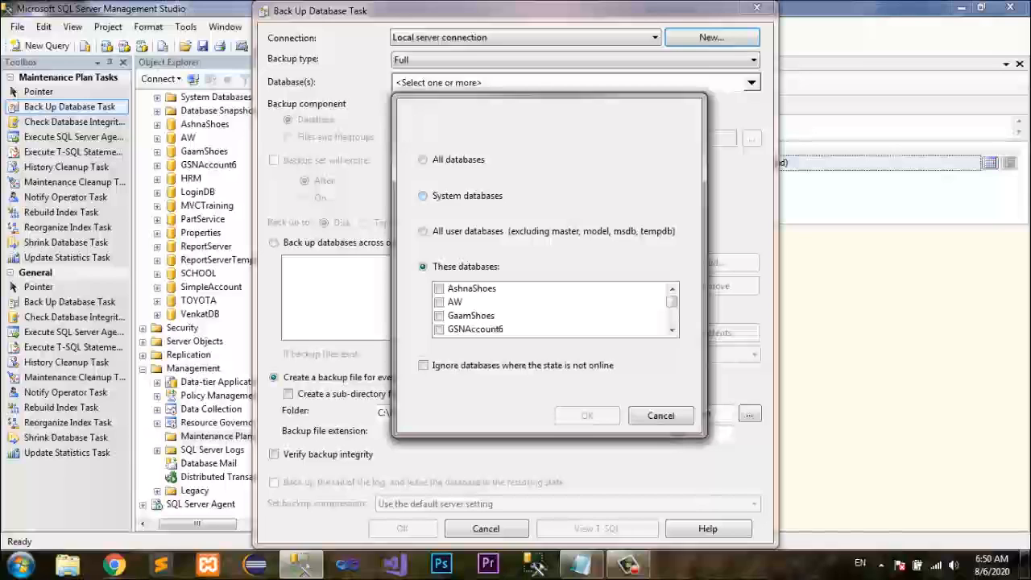
pyautogui.scroll(-4, 554, 308)
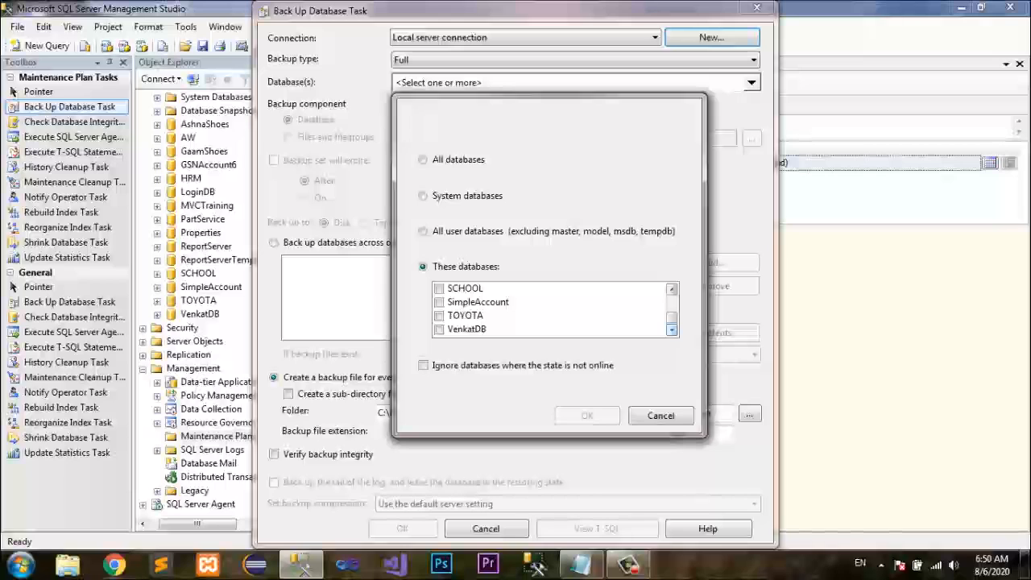
pyautogui.click(439, 289)
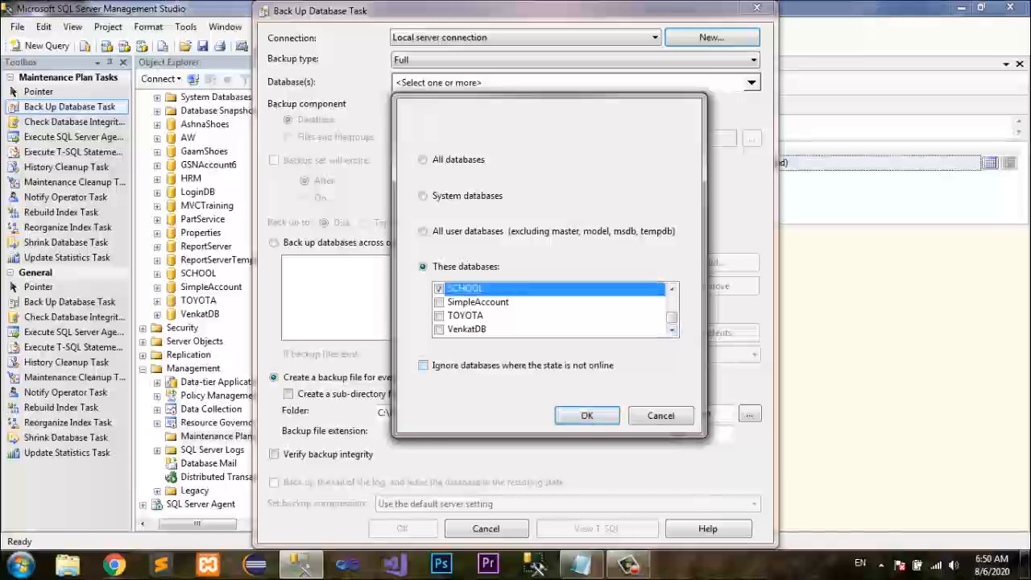
pyautogui.click(587, 416)
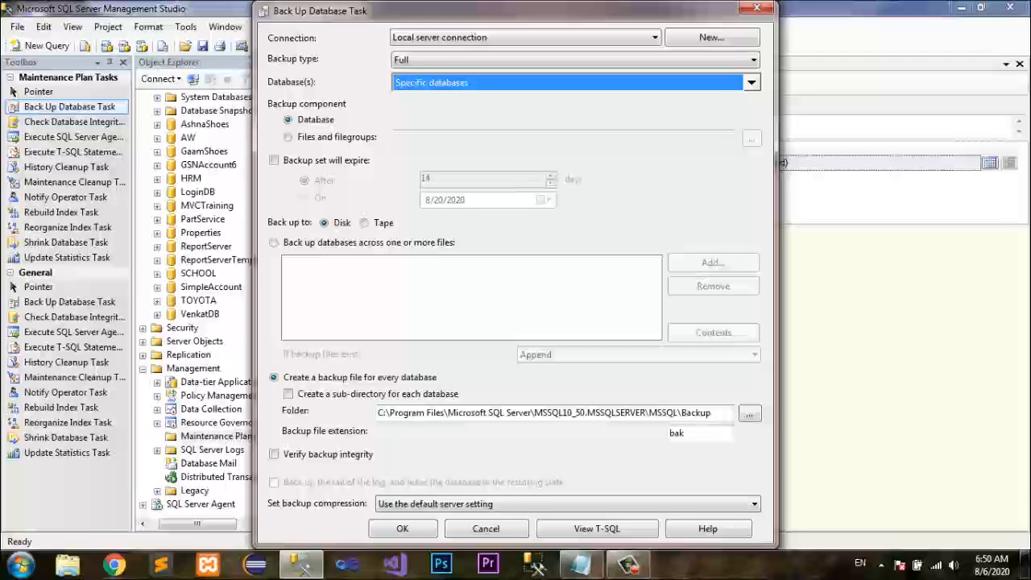
# Step: Switch to Windows Explorer and create a folder named Database Backup on the Desktop
pyautogui.moveTo(711, 413); pyautogui.dragTo(377, 412)
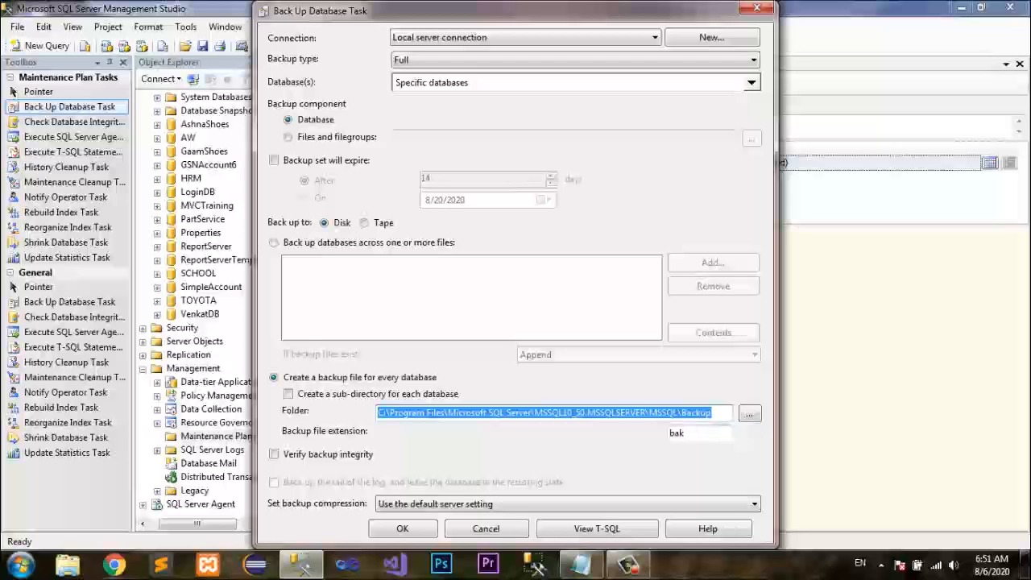
pyautogui.press('super+e')
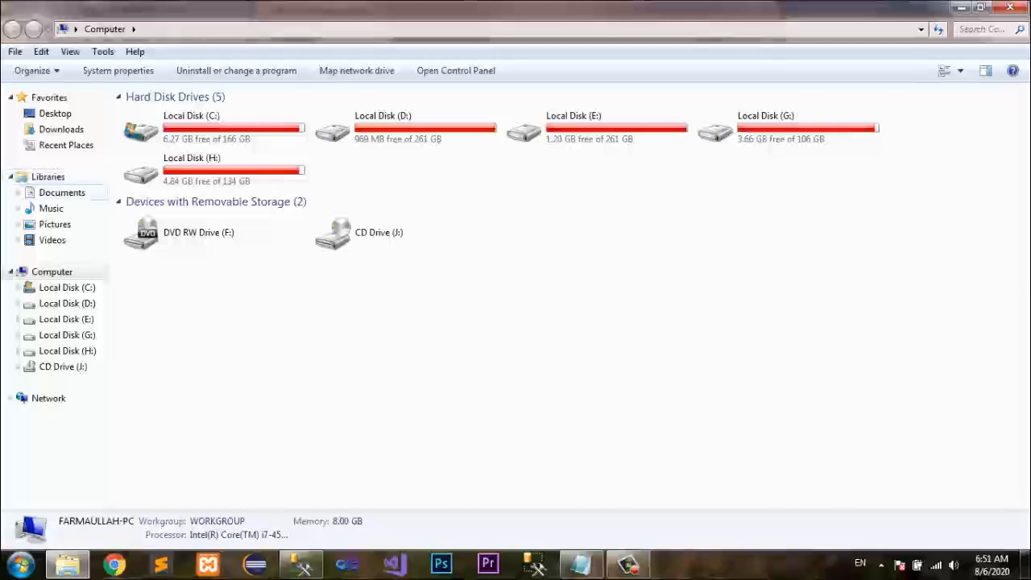
pyautogui.click(62, 193)
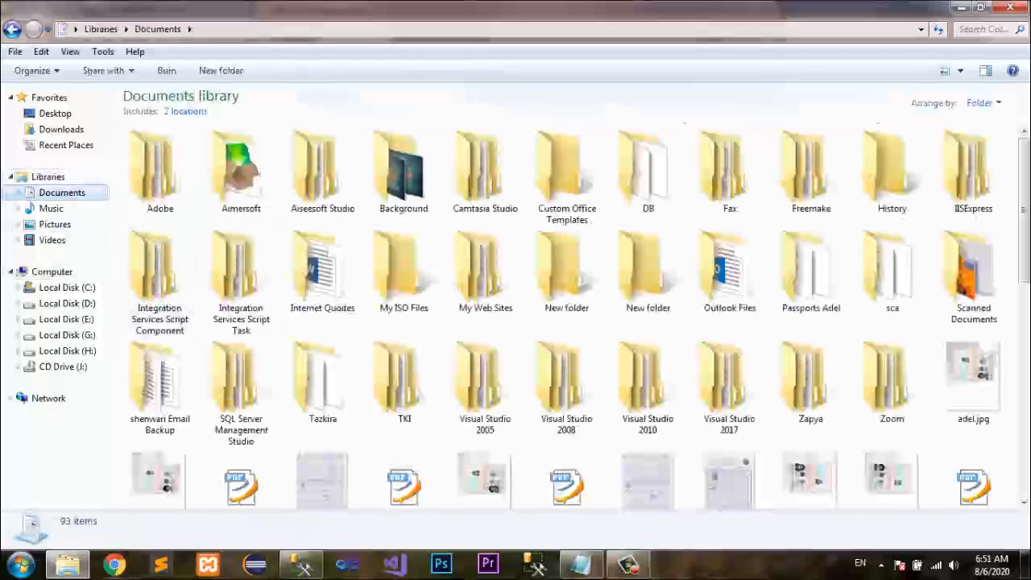
pyautogui.click(55, 114)
pyautogui.click(451, 282)
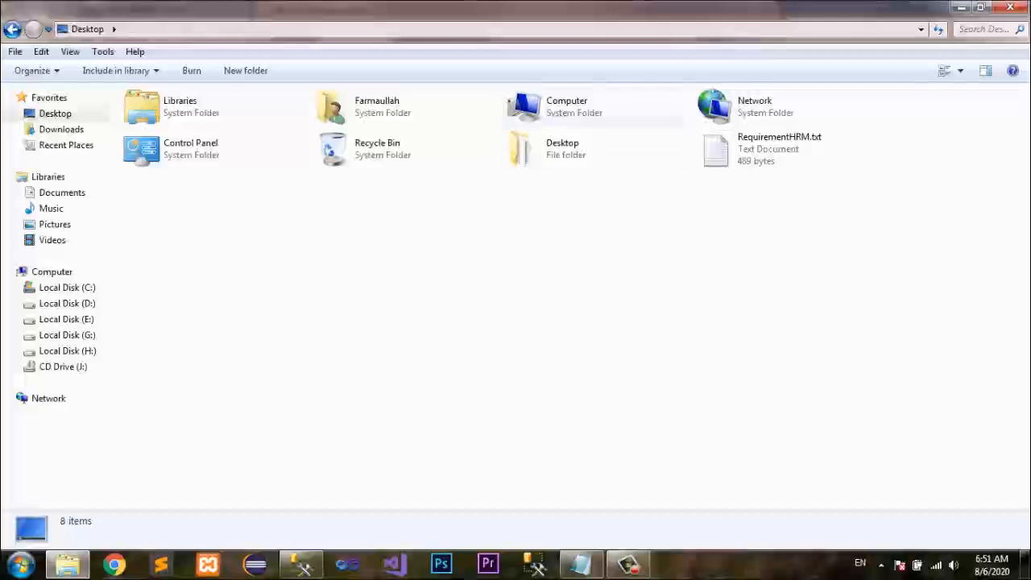
pyautogui.doubleClick(566, 107)
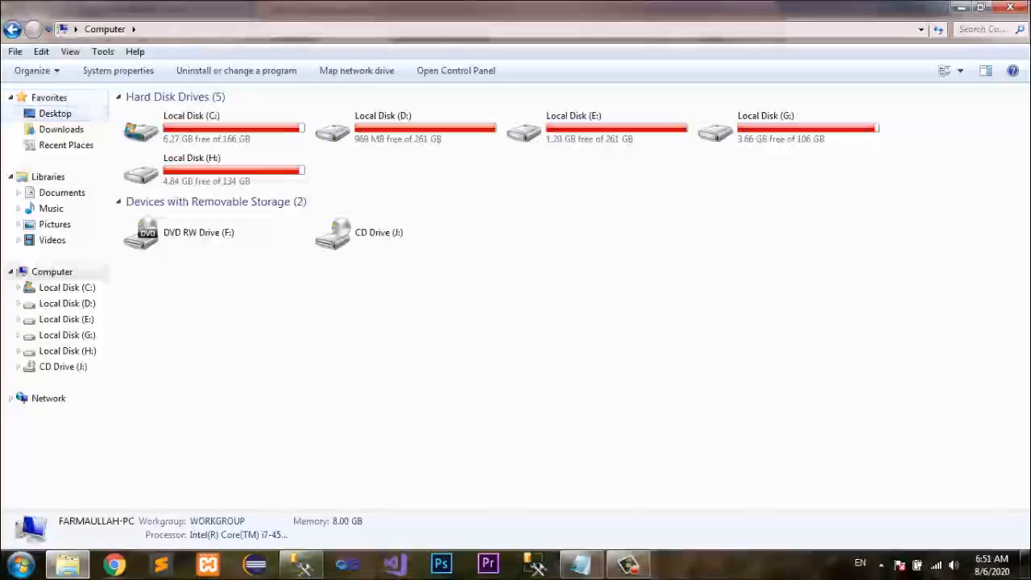
pyautogui.click(56, 114)
pyautogui.hotkey('ctrl', 'shift', 'n')
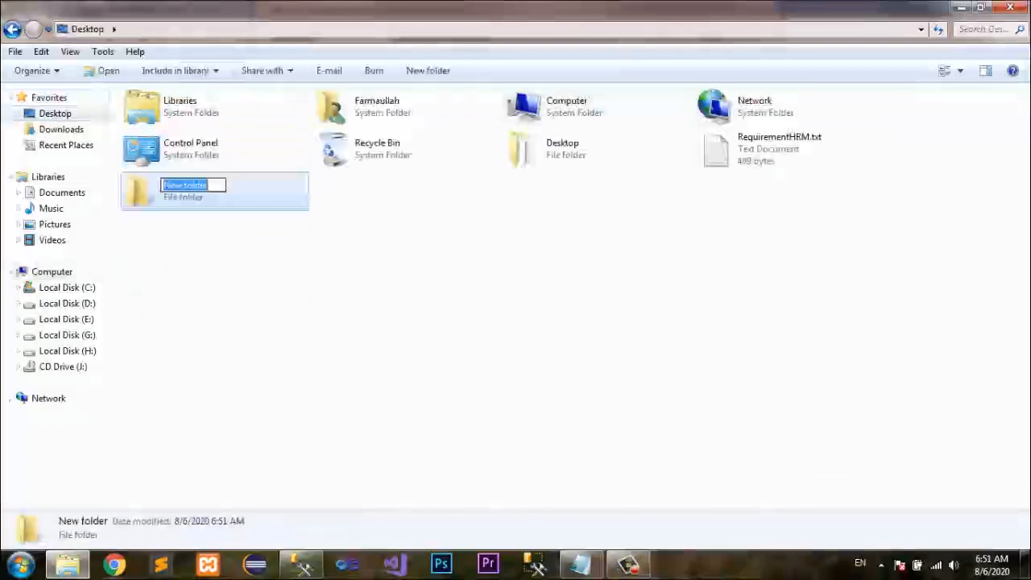
pyautogui.write('Data')
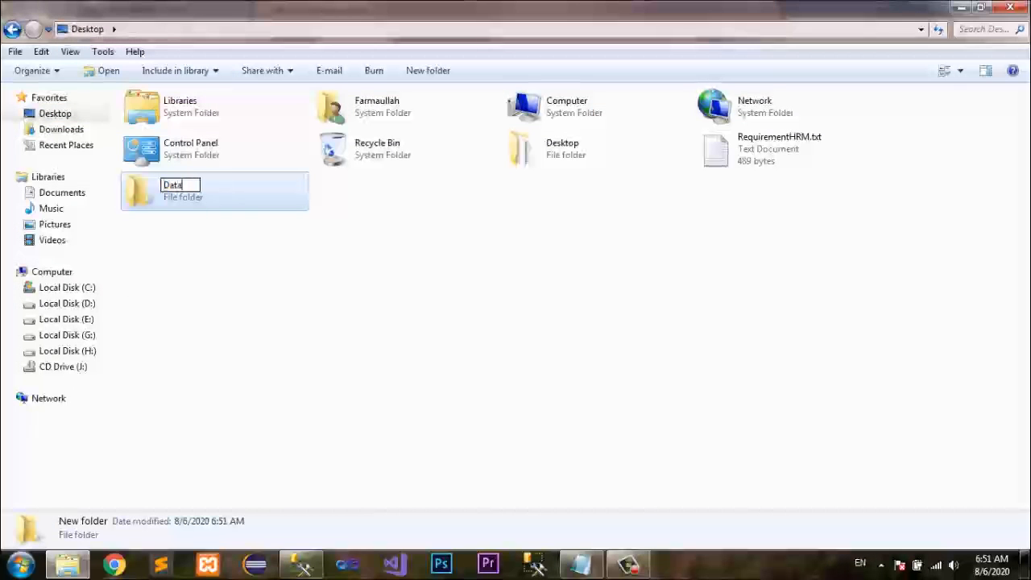
pyautogui.write('base Bac')
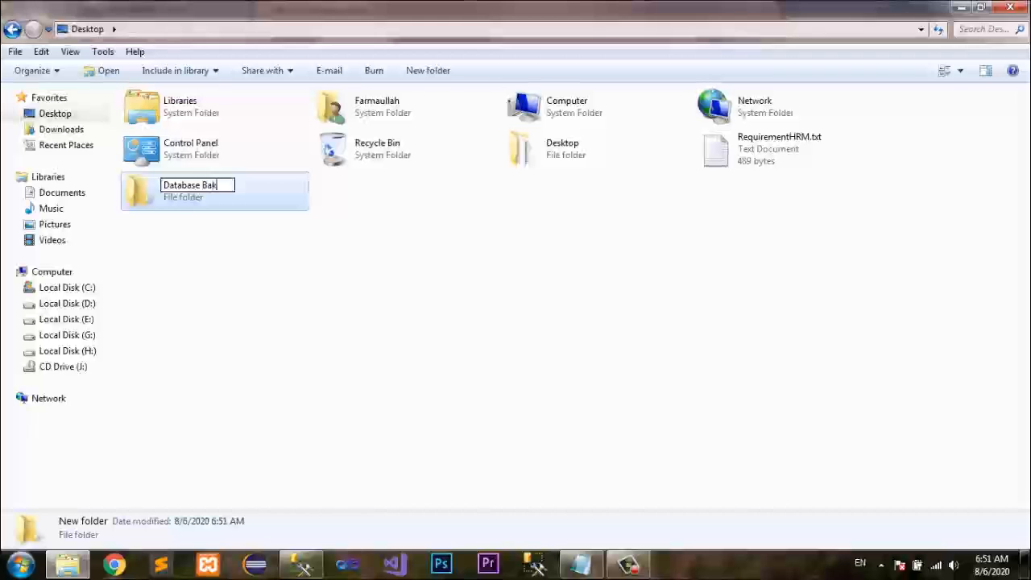
pyautogui.write('kup')
pyautogui.press('Return')
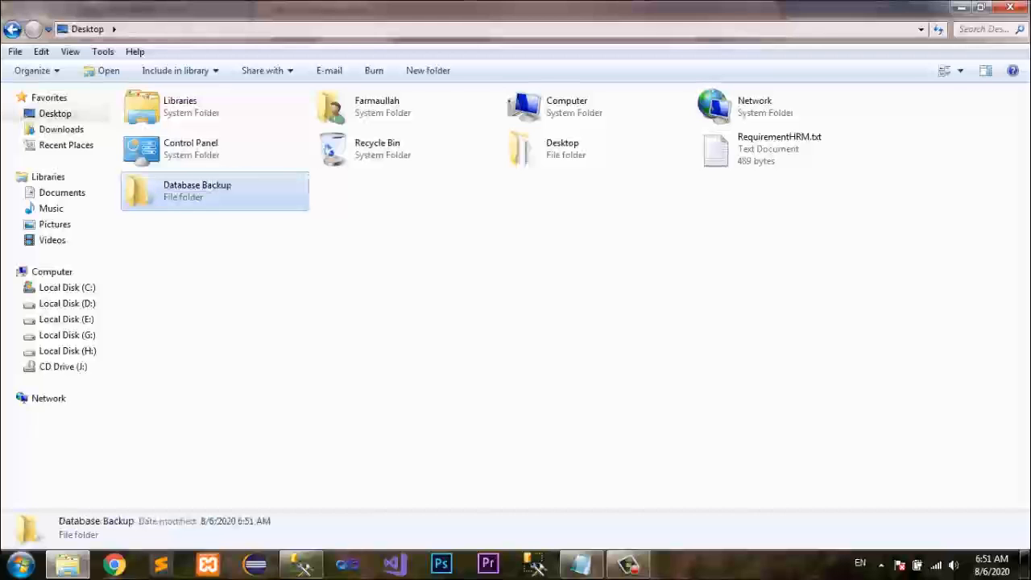
# Step: Copy the path of the Desktop's Database Backup folder, return to SQL Server Management Studio, and set it as the backup task's folder
pyautogui.press('Return')
pyautogui.click(387, 30)
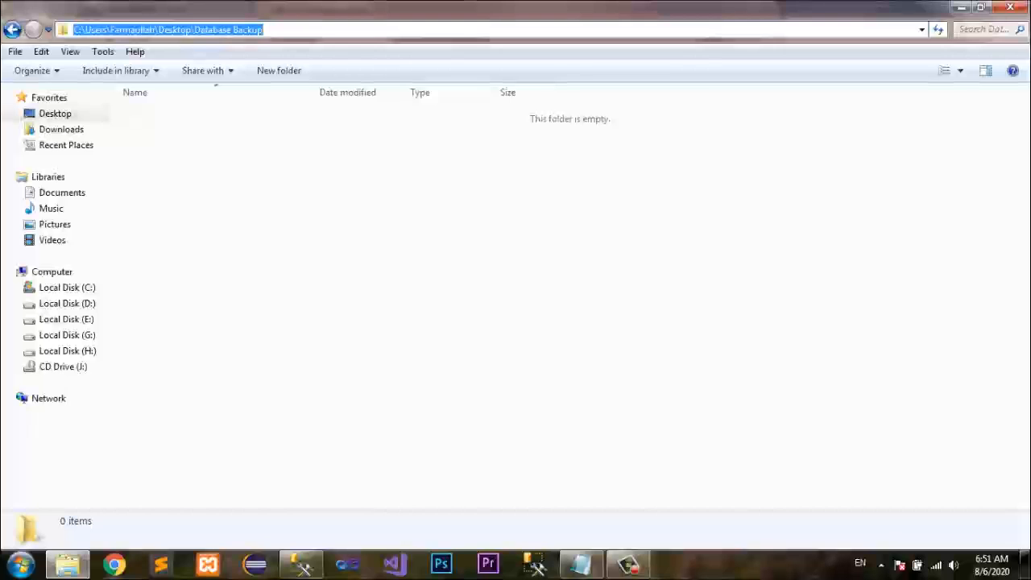
pyautogui.click(301, 564)
pyautogui.write('C:\\Users\\Farmaullah\\Desktop\\Database Backup')
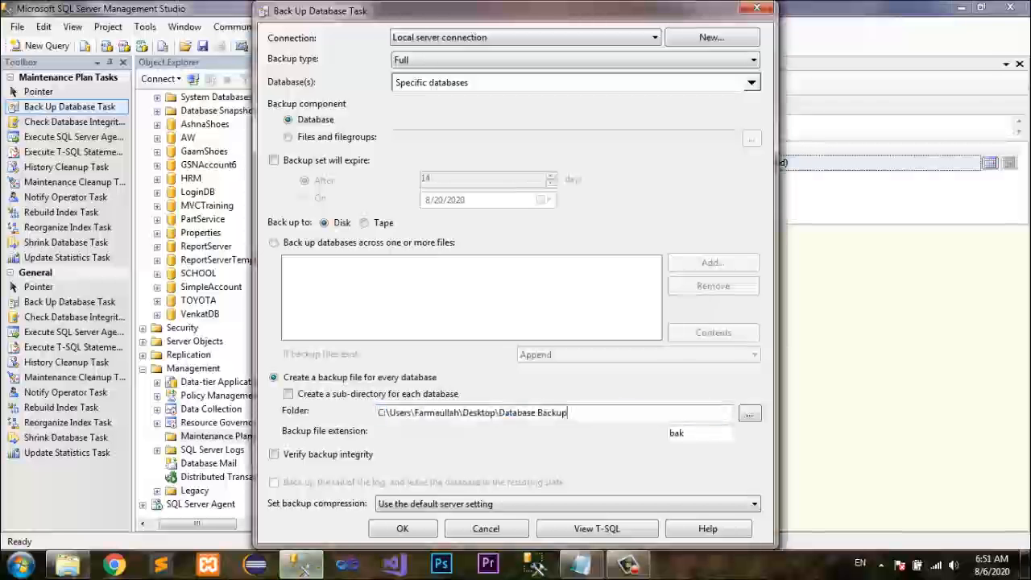
# Step: Copy the backup folder path and accept the backup task settings with bak as the file extension
pyautogui.click(692, 433)
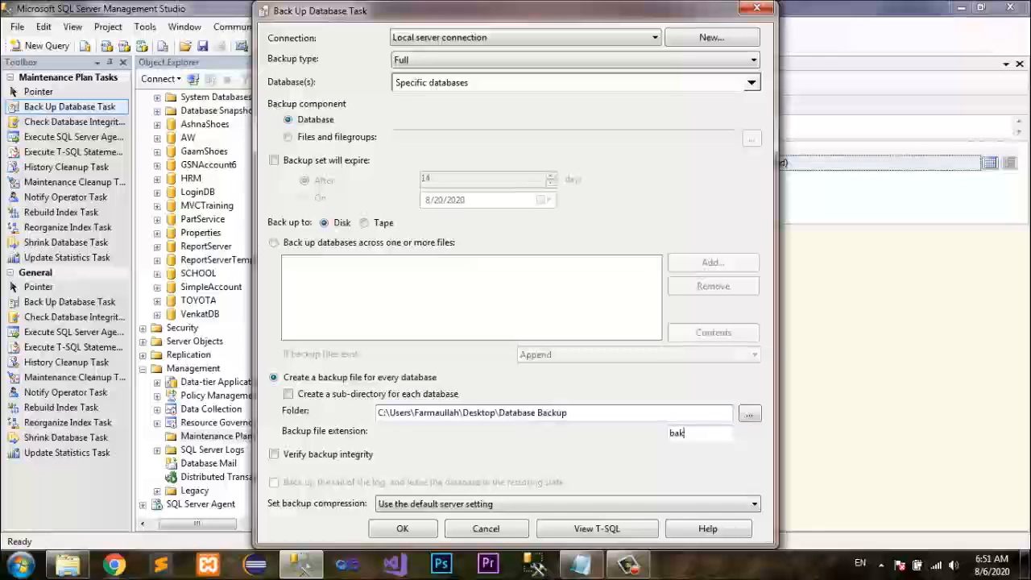
pyautogui.doubleClick(683, 432)
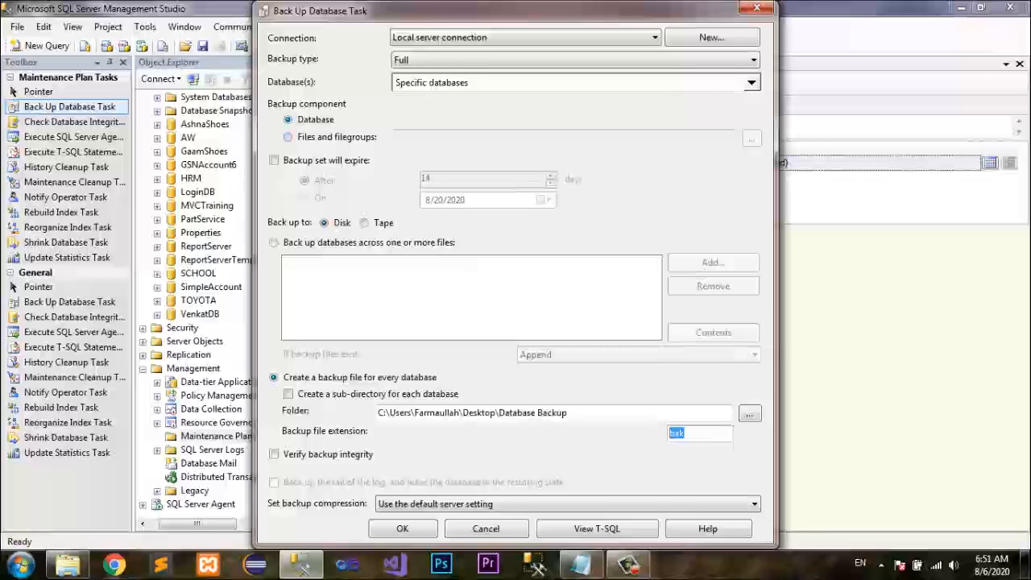
pyautogui.click(699, 433)
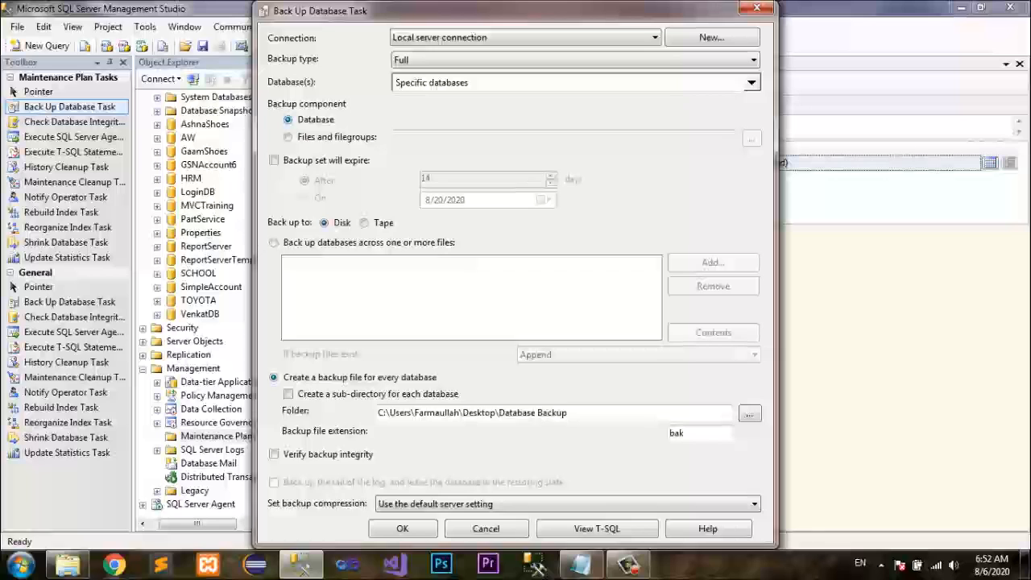
pyautogui.moveTo(572, 413); pyautogui.dragTo(376, 413)
pyautogui.hotkey('ctrl', 'c')
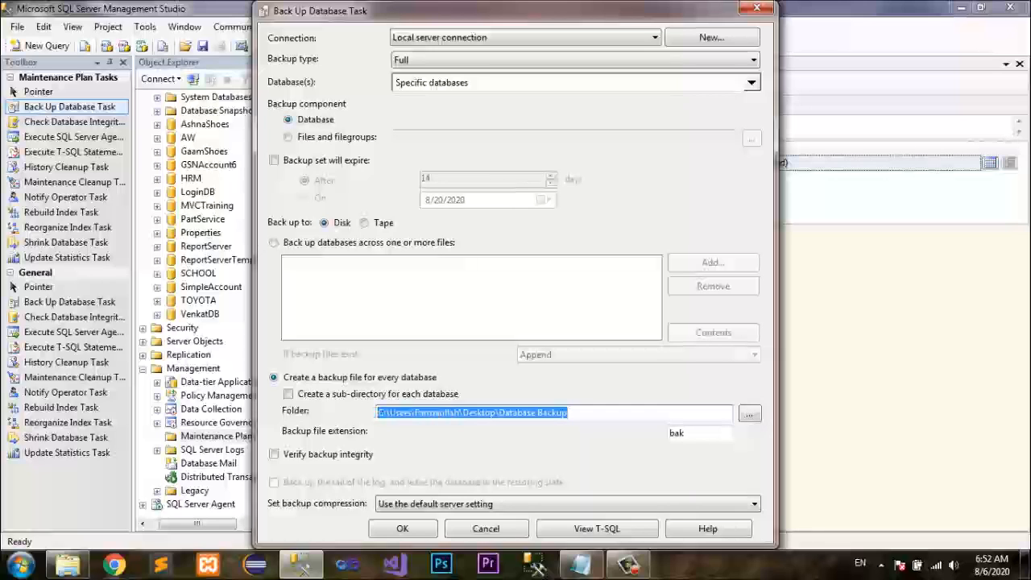
pyautogui.moveTo(694, 433); pyautogui.dragTo(669, 433)
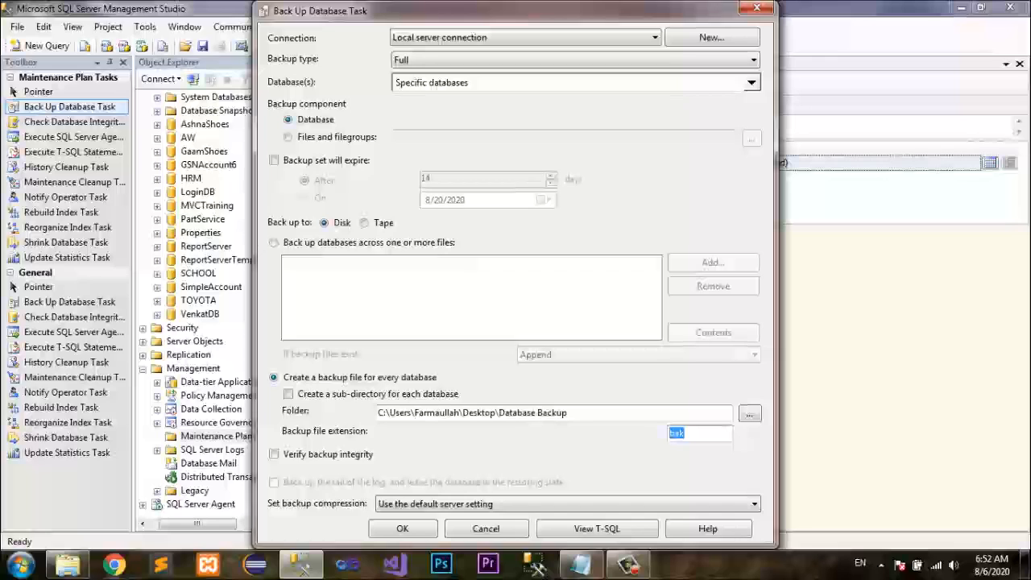
pyautogui.click(687, 434)
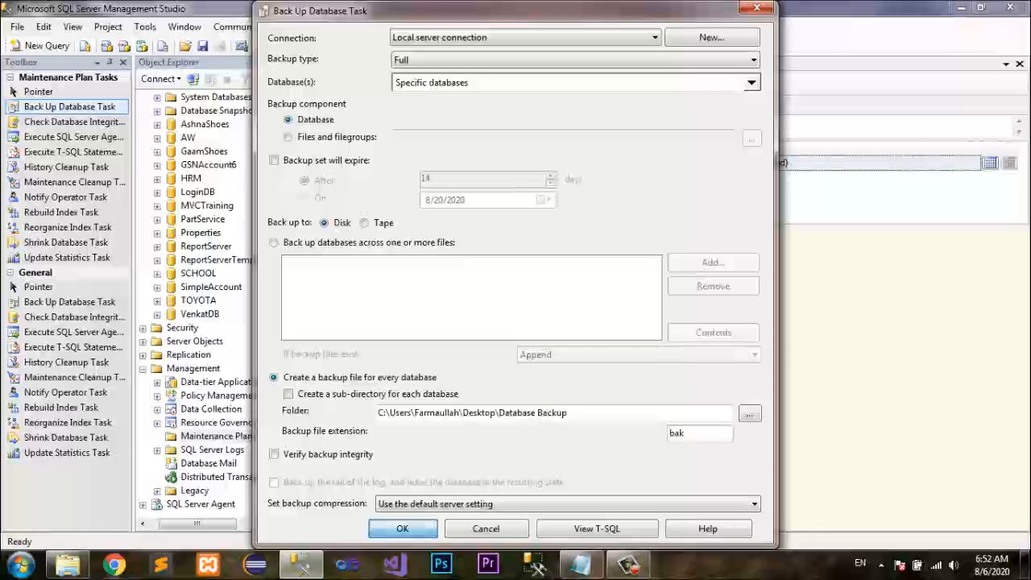
pyautogui.click(402, 529)
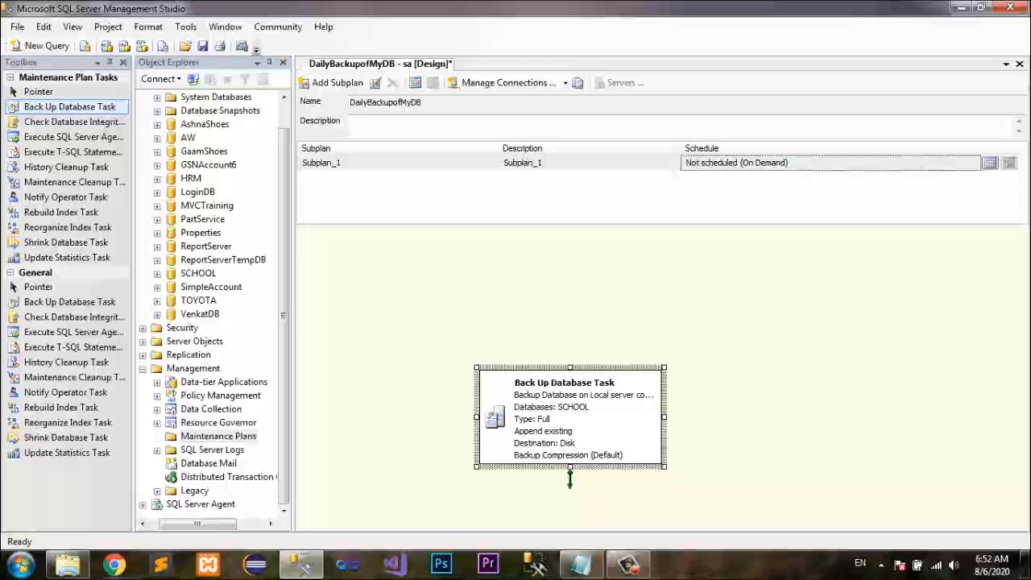
# Step: Reposition the Back Up Database Task higher on the design surface and add a Maintenance Cleanup Task below and beside it
pyautogui.moveTo(541, 385); pyautogui.dragTo(480, 314)
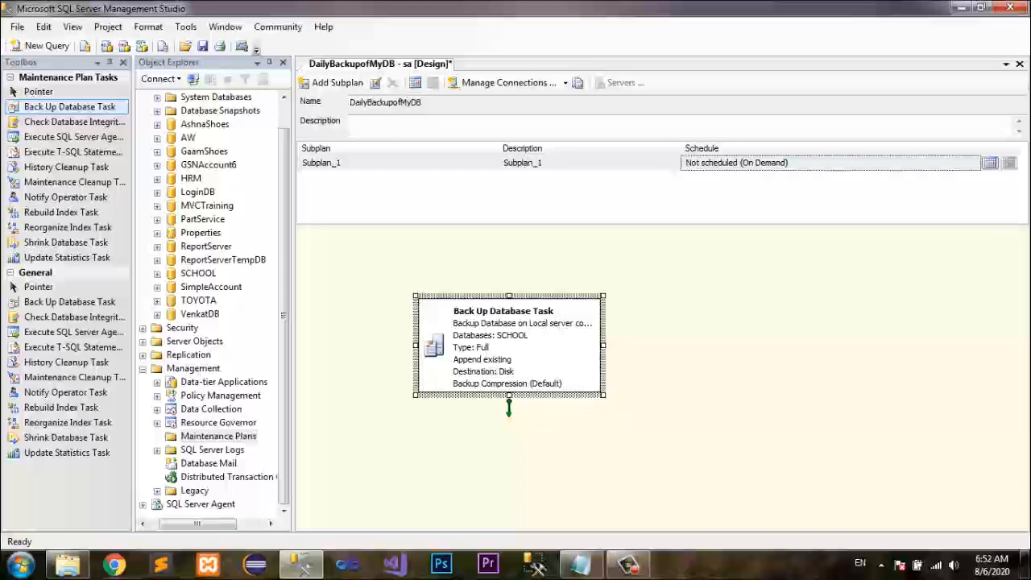
pyautogui.click(685, 354)
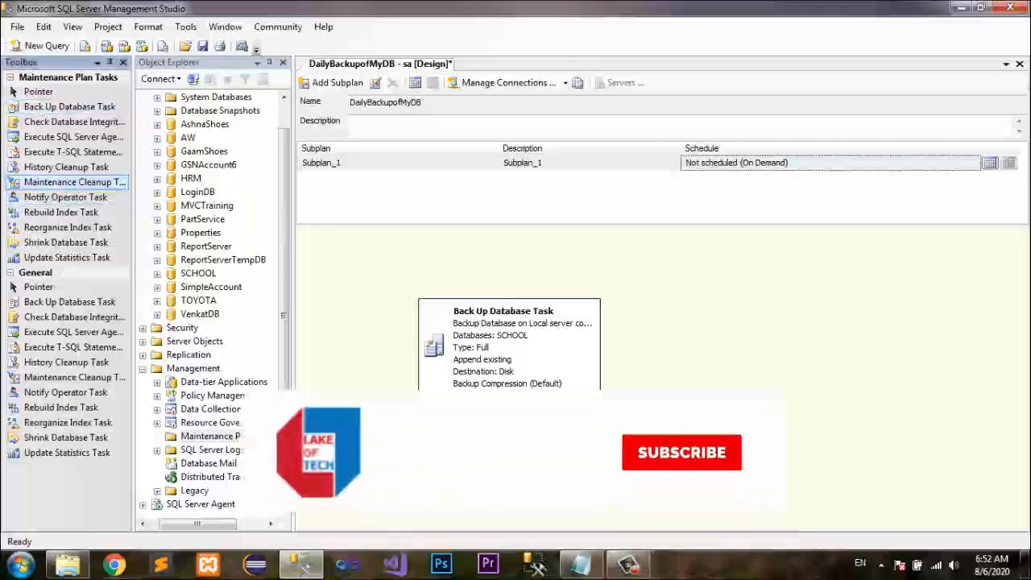
pyautogui.moveTo(72, 182); pyautogui.dragTo(677, 416)
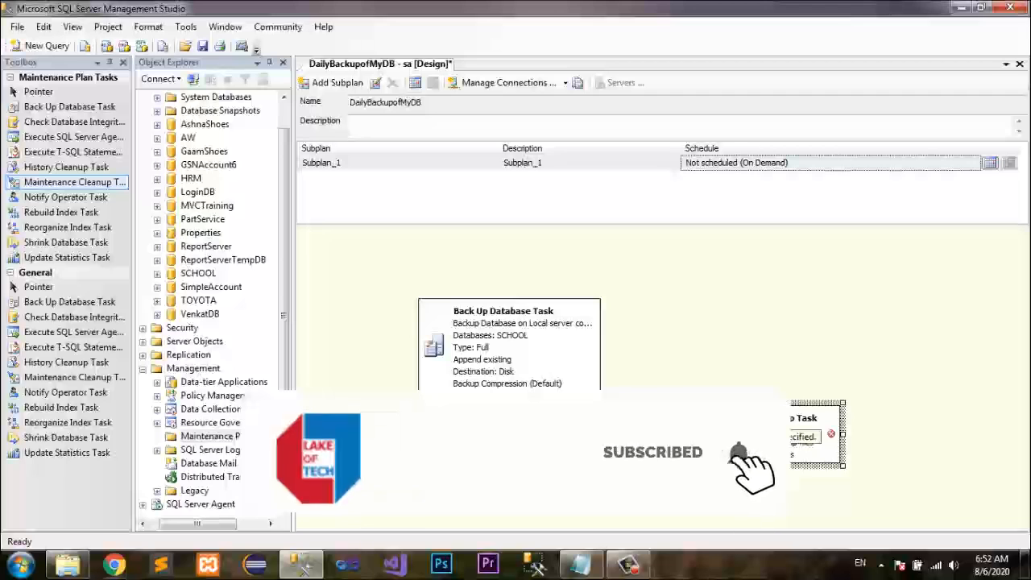
pyautogui.moveTo(754, 480); pyautogui.dragTo(511, 387)
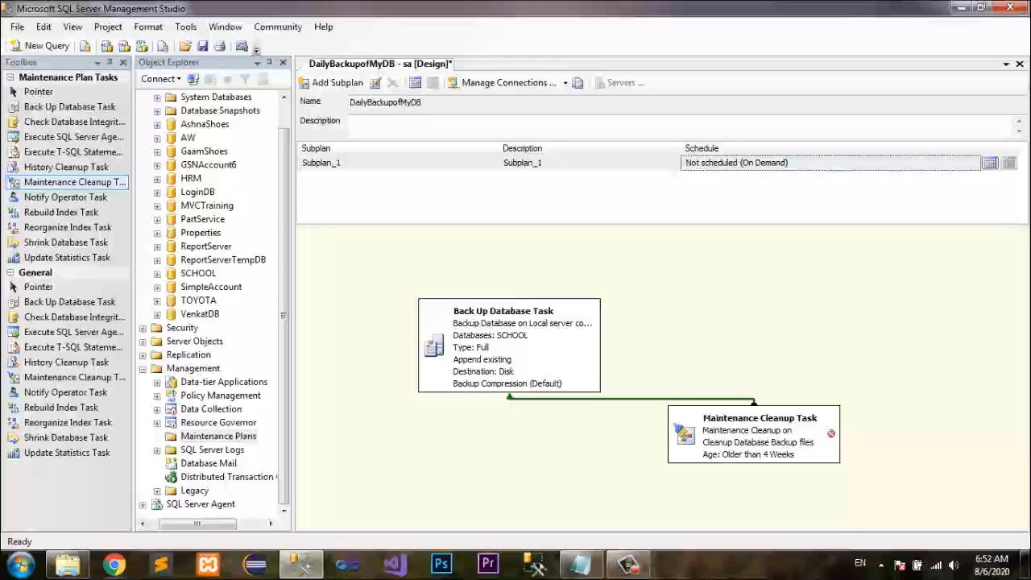
pyautogui.rightClick(649, 399)
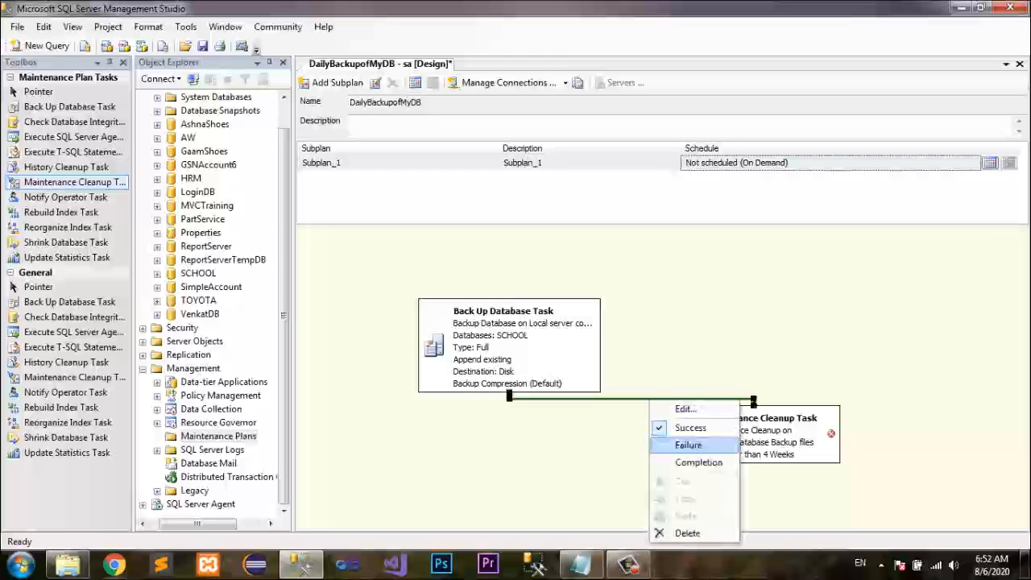
pyautogui.click(669, 533)
# Step: Link the Back Up Database Task to the Maintenance Cleanup Task and open the cleanup task for editing
pyautogui.click(508, 385)
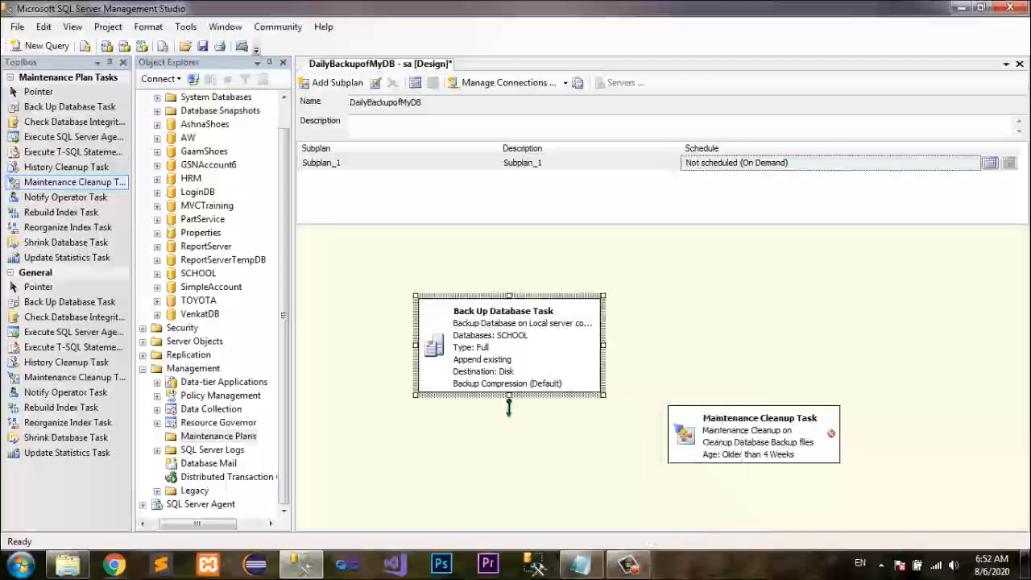
pyautogui.moveTo(508, 406); pyautogui.dragTo(754, 414)
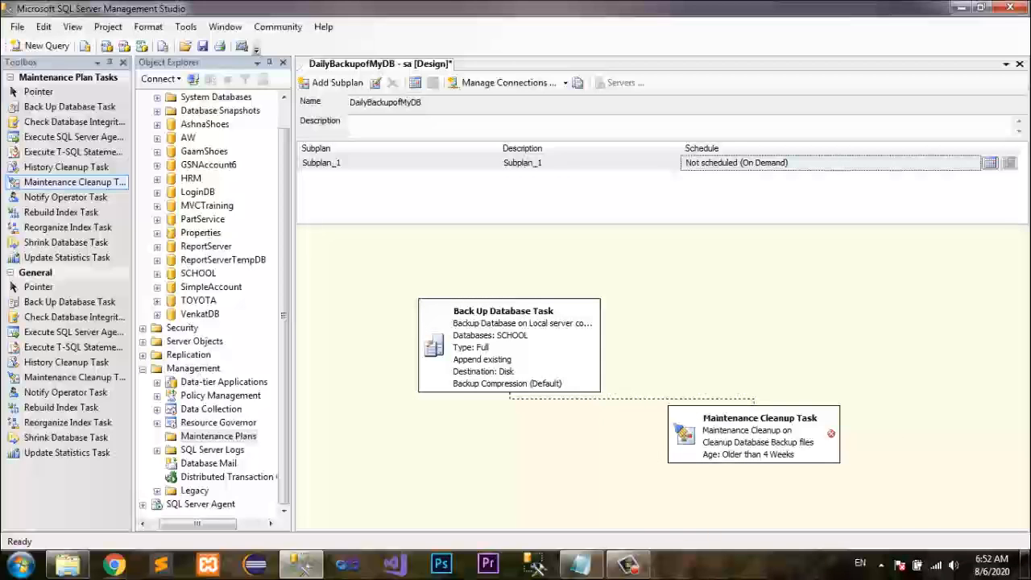
pyautogui.click(832, 441)
pyautogui.doubleClick(806, 440)
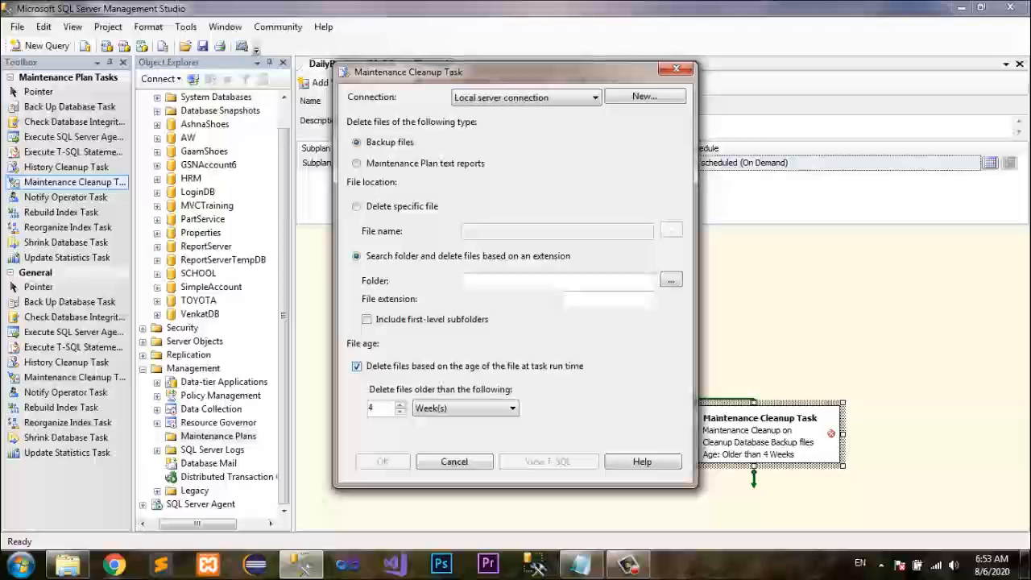
# Step: Set the unit of the cleanup task's file age limit to Hour(s)
pyautogui.click(451, 408)
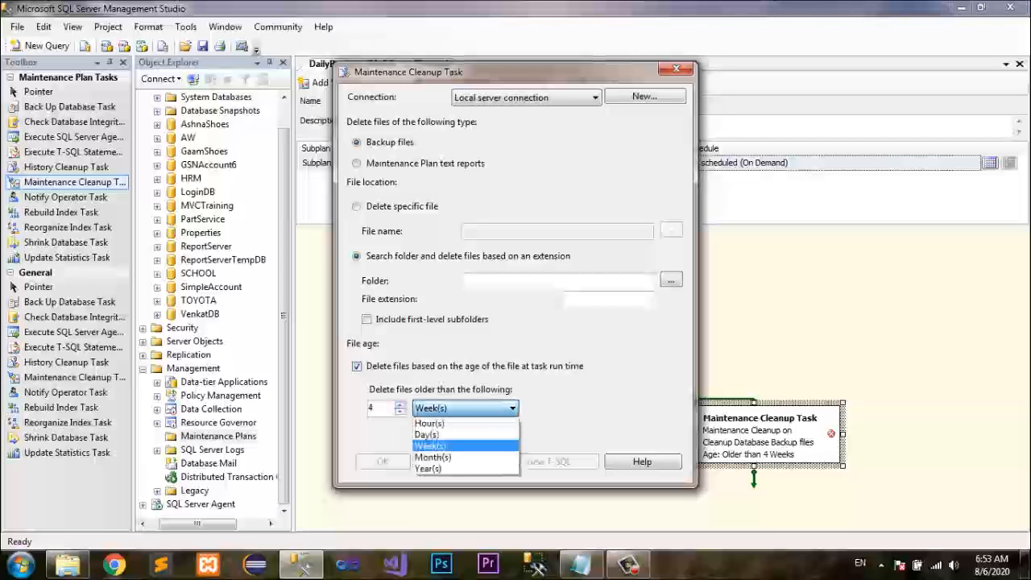
pyautogui.click(451, 423)
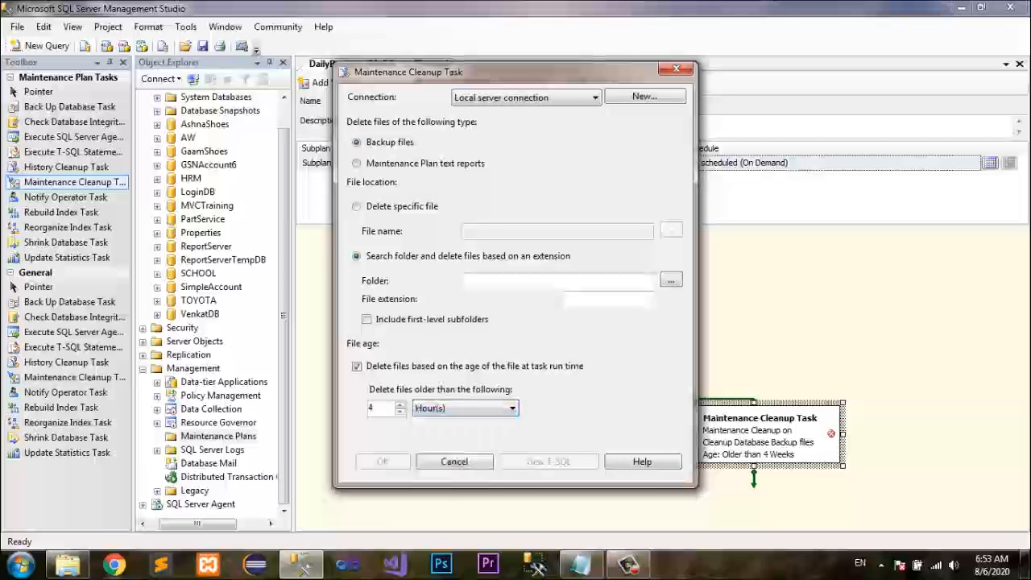
pyautogui.moveTo(377, 409); pyautogui.dragTo(367, 408)
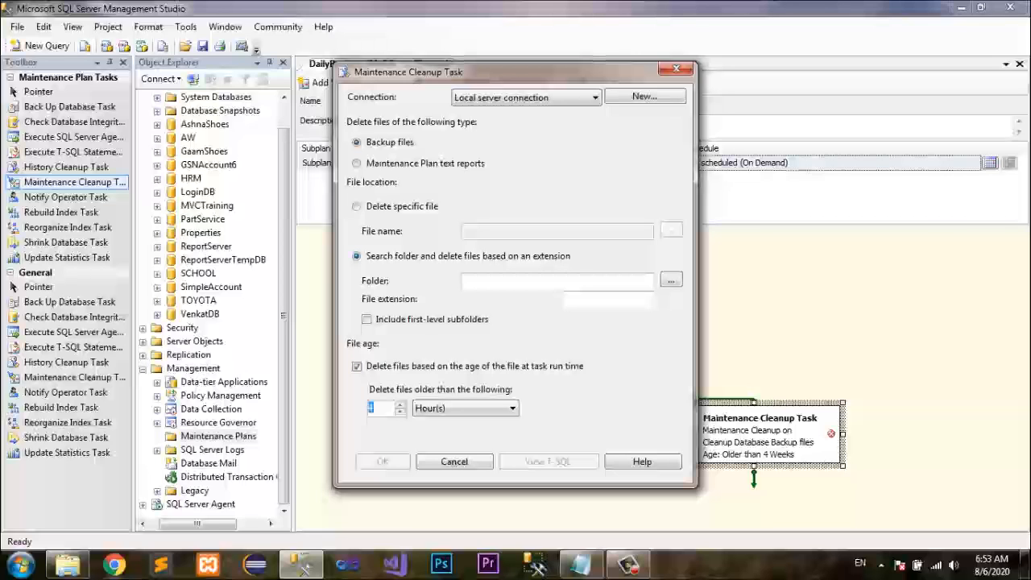
# Step: Set the cleanup task to search the copied Database Backup folder path for files with the extension bak
pyautogui.click(556, 281)
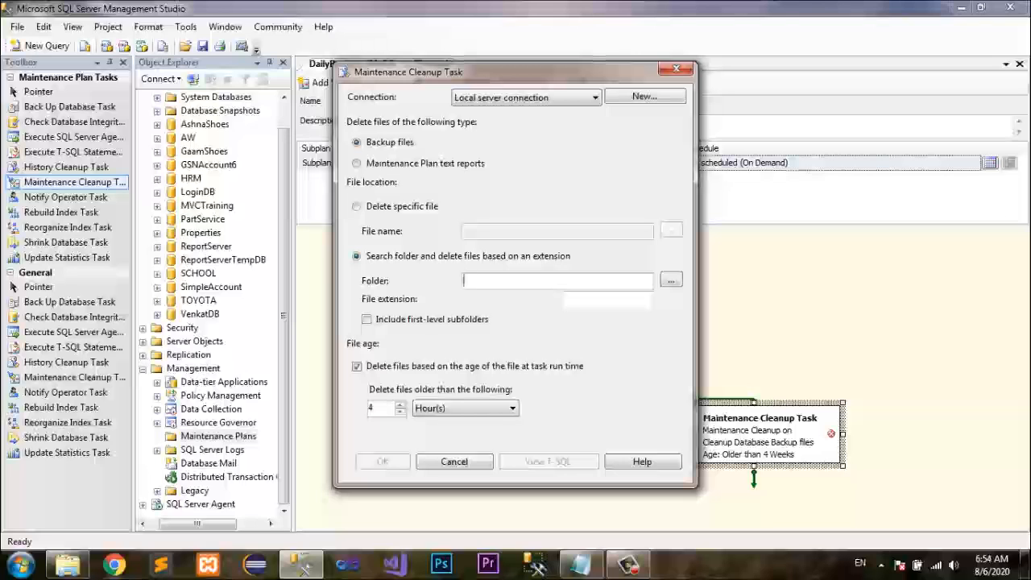
pyautogui.hotkey('ctrl', 'v')
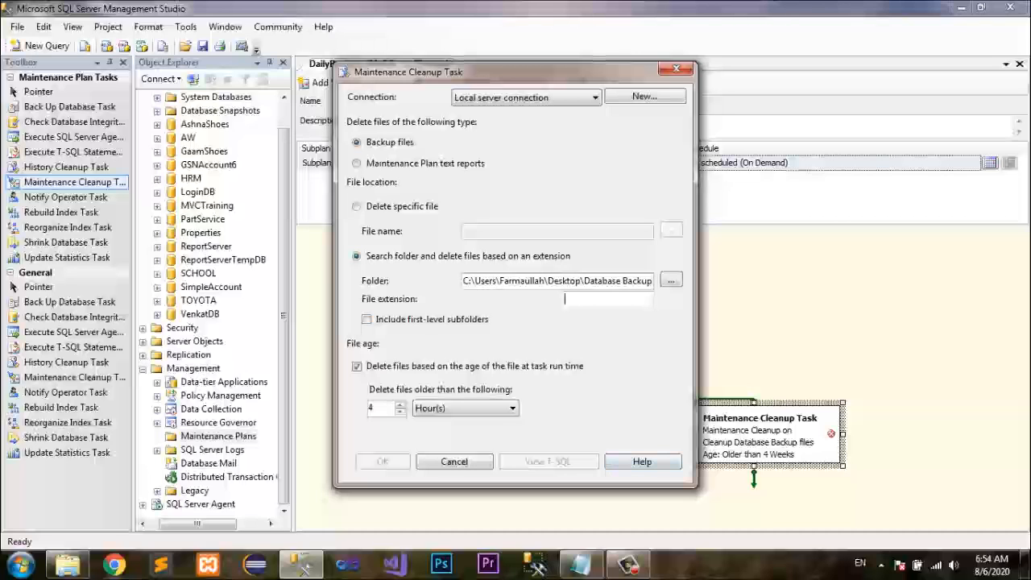
pyautogui.write('bak')
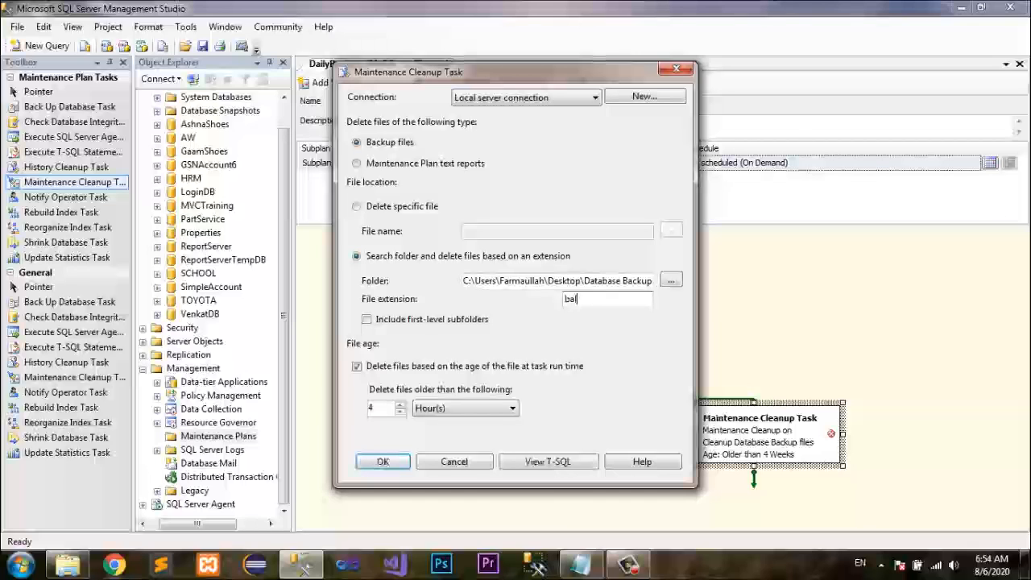
# Step: Set the cleanup task to delete files older than 1 hour
pyautogui.click(499, 281)
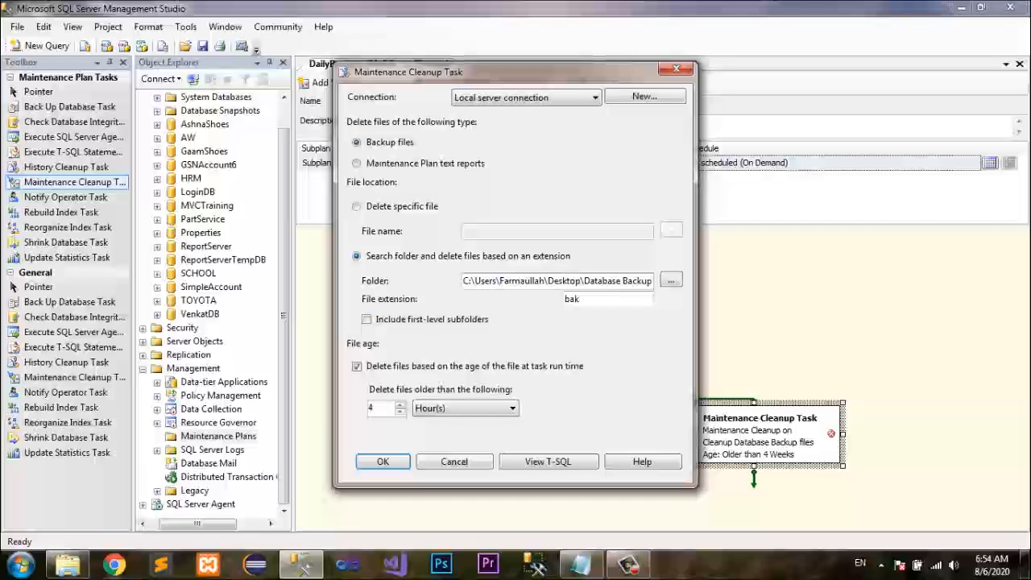
pyautogui.doubleClick(577, 298)
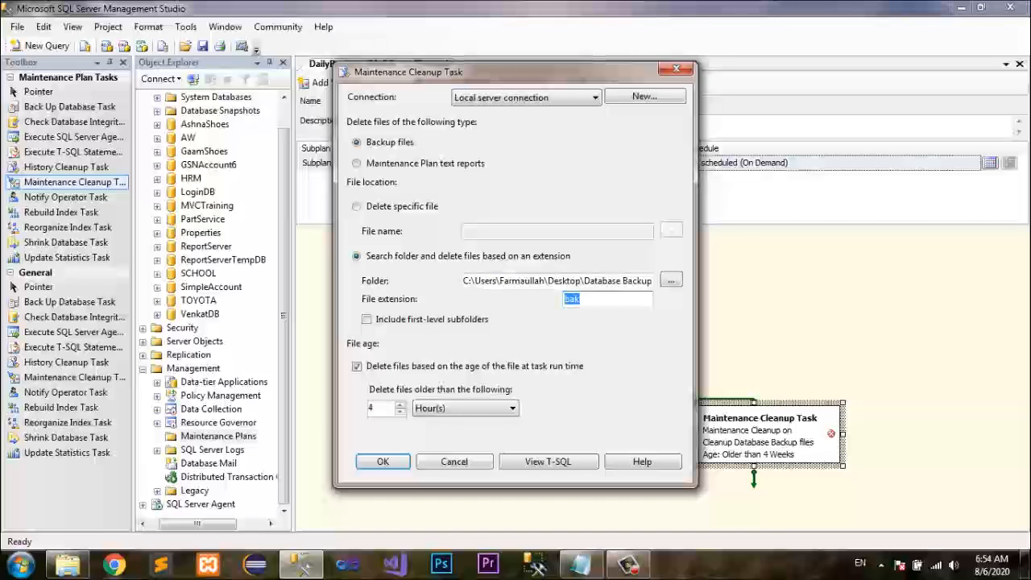
pyautogui.doubleClick(371, 408)
pyautogui.write('1')
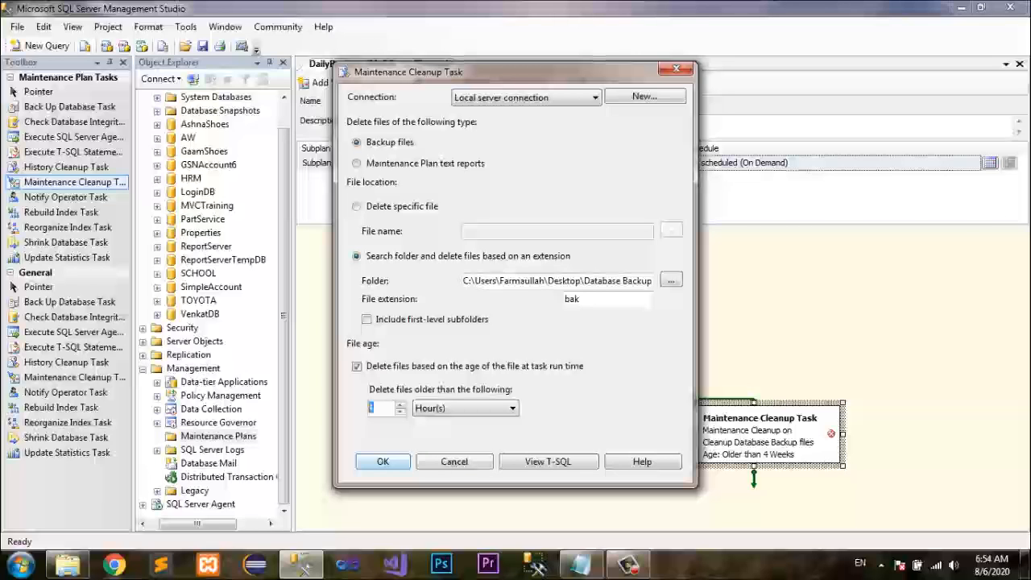
# Step: Set the cleanup task to delete files older than 4 hours, accept it and save the maintenance plan
pyautogui.write('4')
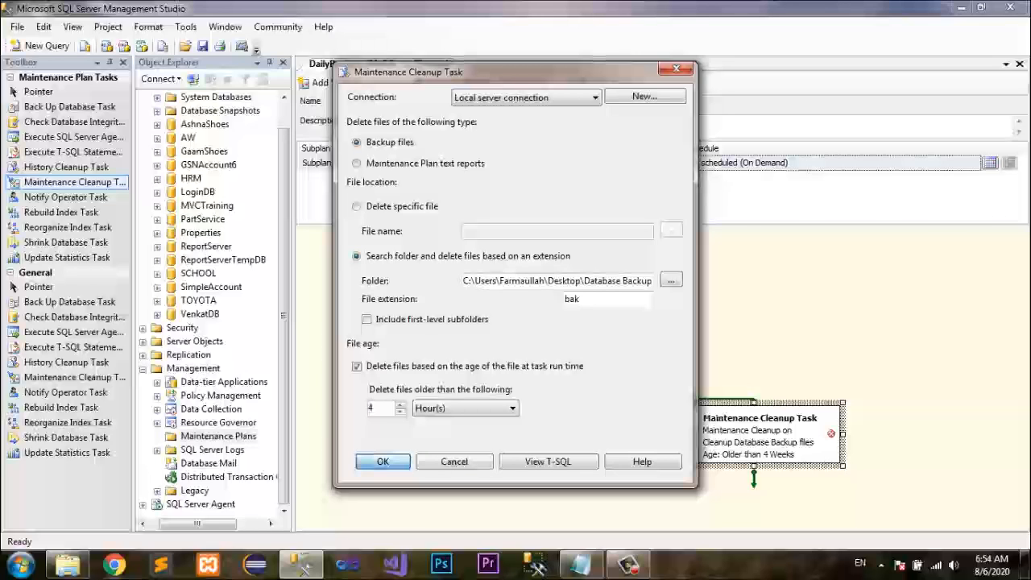
pyautogui.press('Return')
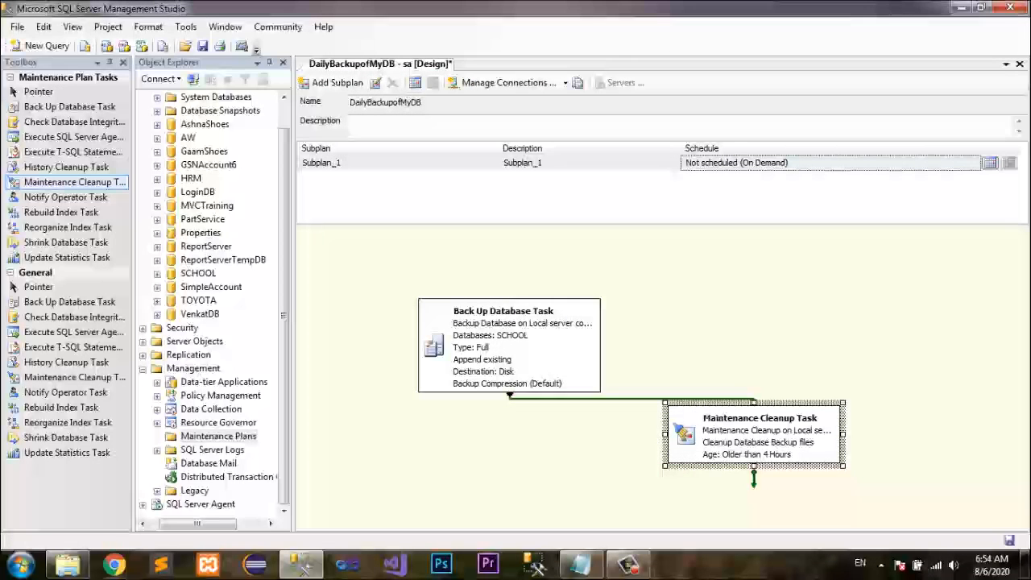
pyautogui.hotkey('ctrl', 's')
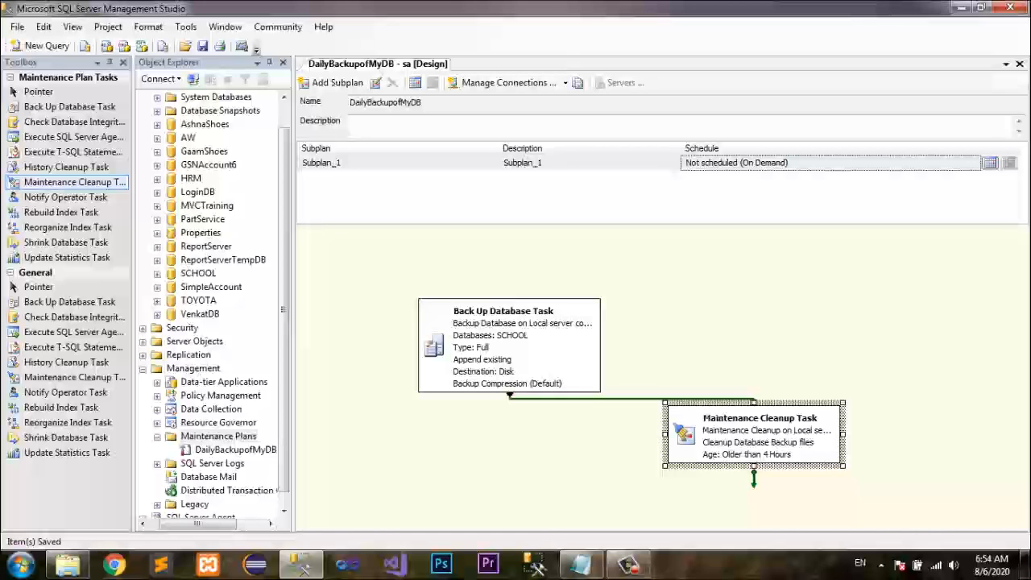
# Step: Open the Subplan_1 job schedule and make it a recurring schedule that occurs daily
pyautogui.click(990, 163)
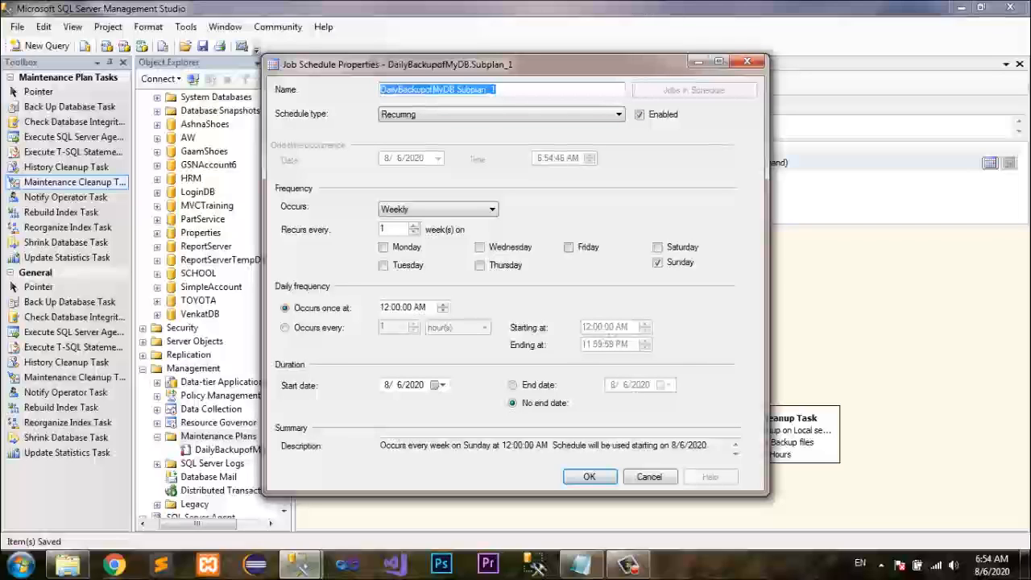
pyautogui.click(497, 89)
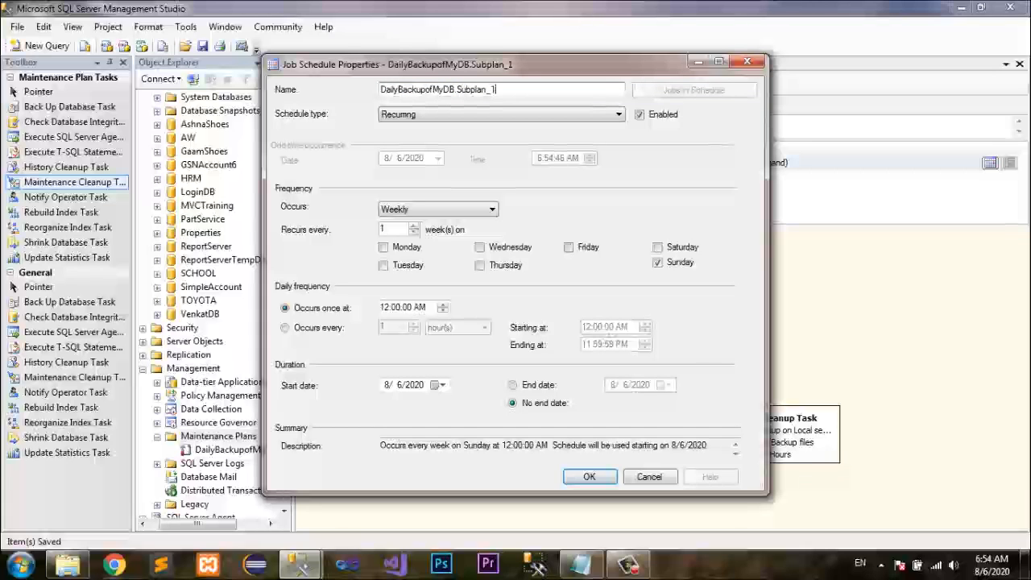
pyautogui.click(527, 114)
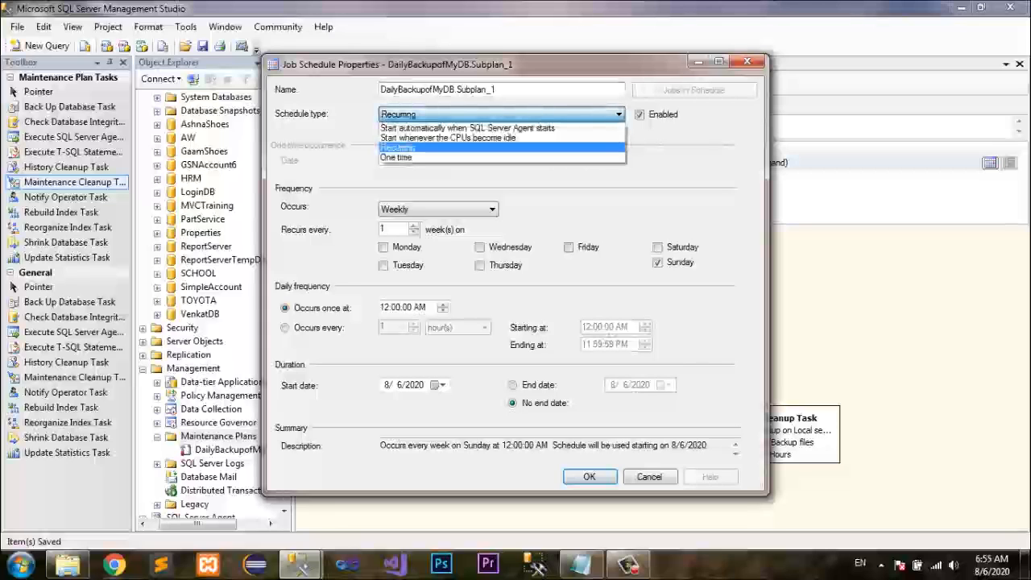
pyautogui.click(483, 147)
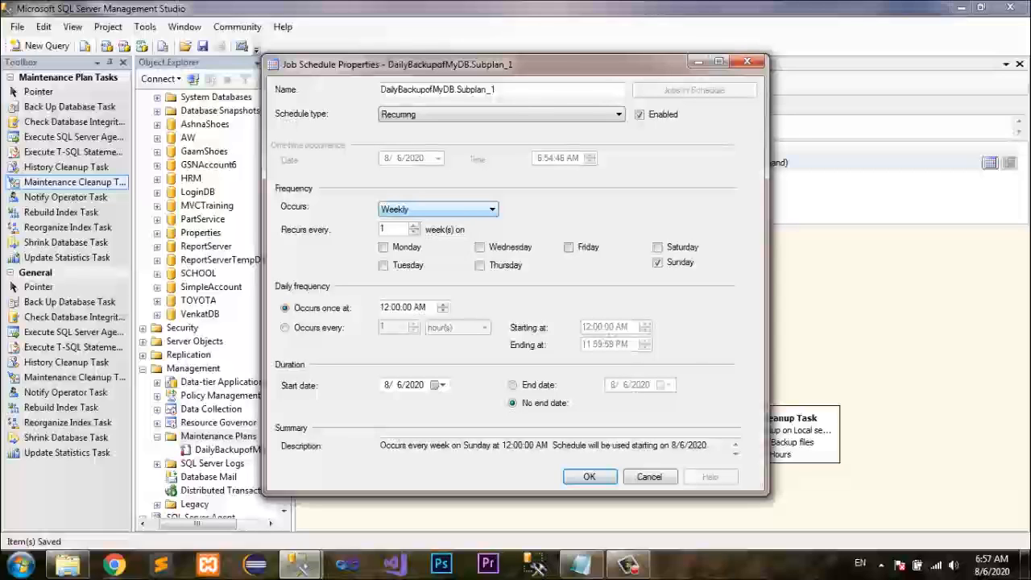
pyautogui.click(439, 209)
pyautogui.press('Return')
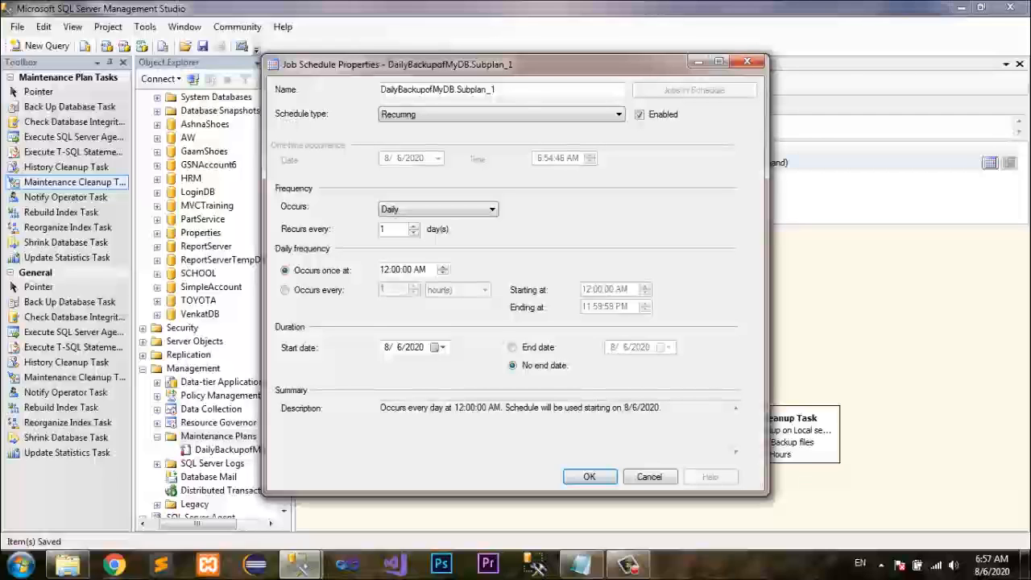
# Step: Set the daily frequency to occur every 1 hour, accept the schedule and save the maintenance plan
pyautogui.press('Tab')
pyautogui.click(385, 270)
pyautogui.click(285, 290)
pyautogui.doubleClick(382, 289)
pyautogui.click(285, 290)
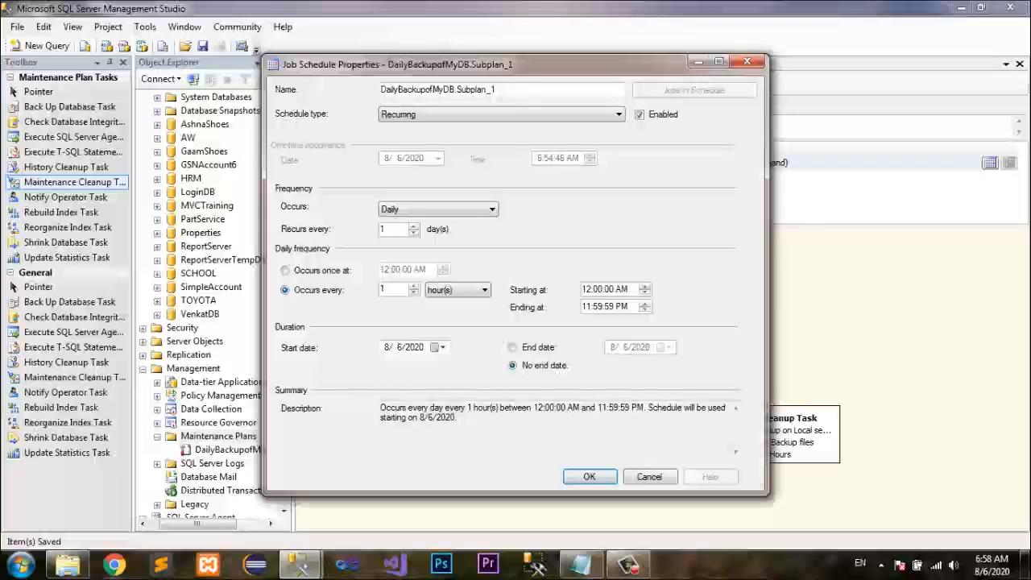
pyautogui.click(585, 289)
pyautogui.press('Tab')
pyautogui.press('Tab')
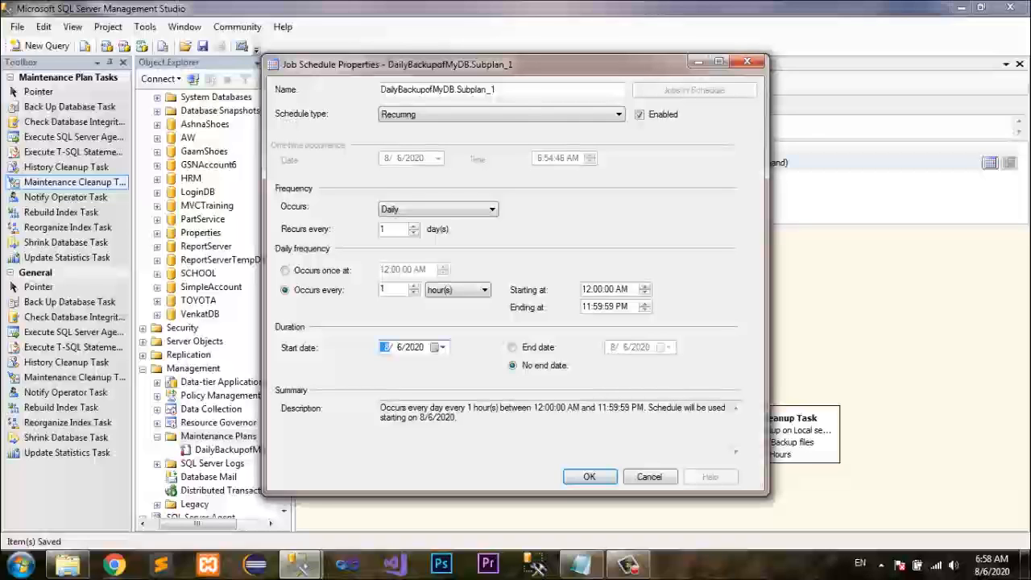
pyautogui.click(588, 476)
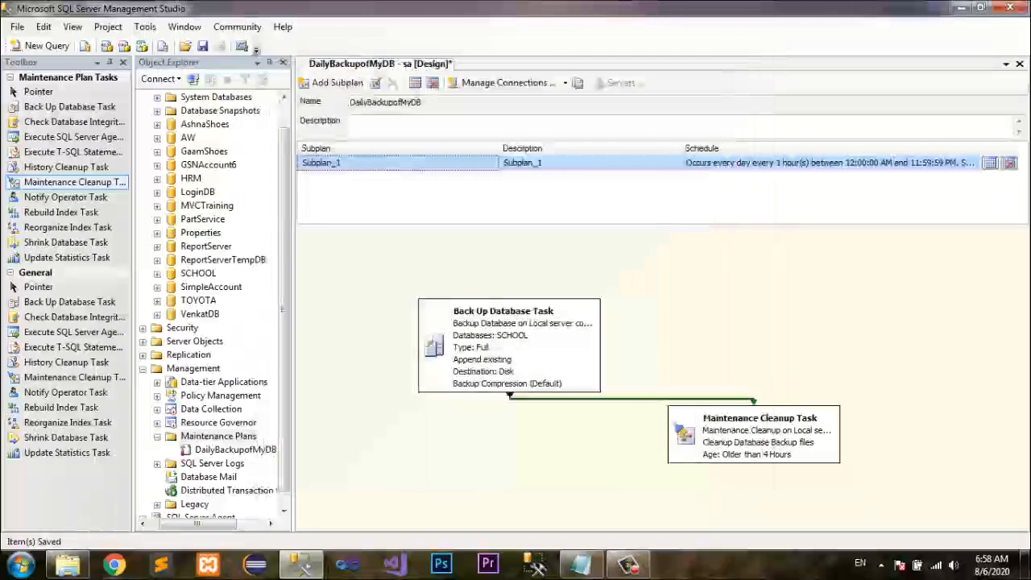
pyautogui.hotkey('ctrl', 's')
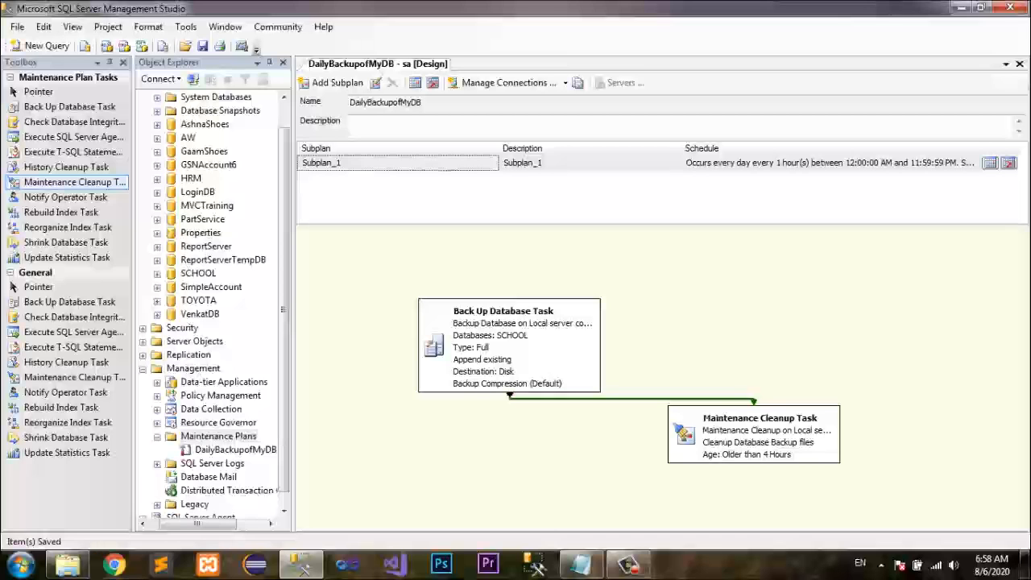
# Step: Switch to the Database Backup folder in Windows Explorer and refresh it to check for backup files
pyautogui.click(67, 563)
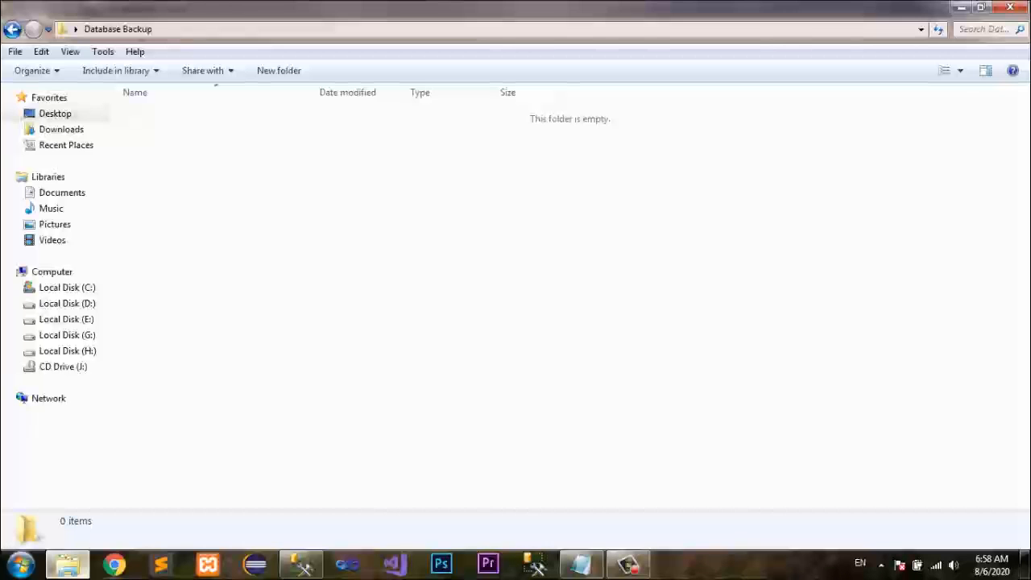
pyautogui.rightClick(325, 223)
pyautogui.click(366, 282)
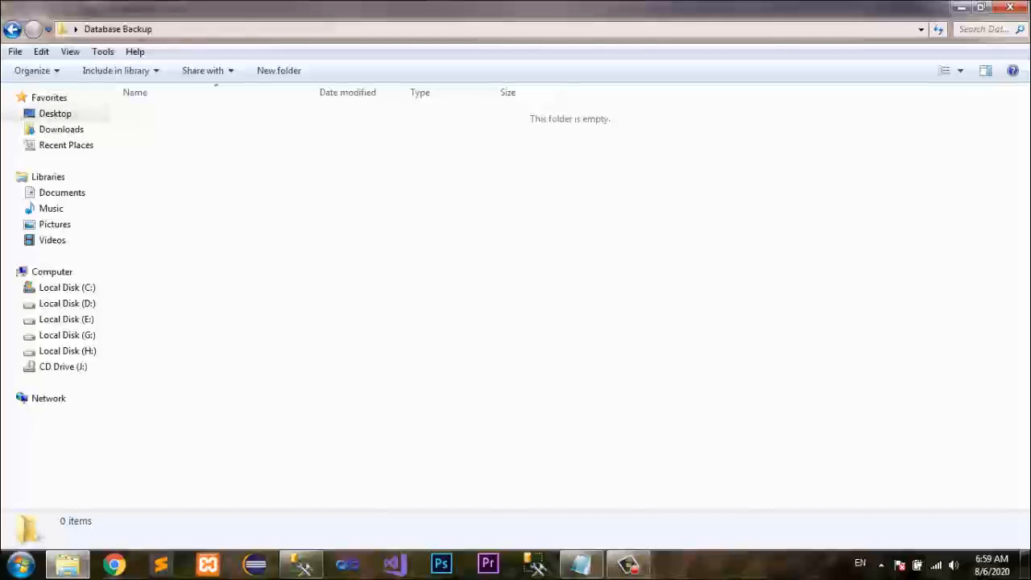
# Step: Switch back to SQL Server Management Studio, execute the DailyBackupofMyDB maintenance plan and close its status dialog
pyautogui.click(301, 564)
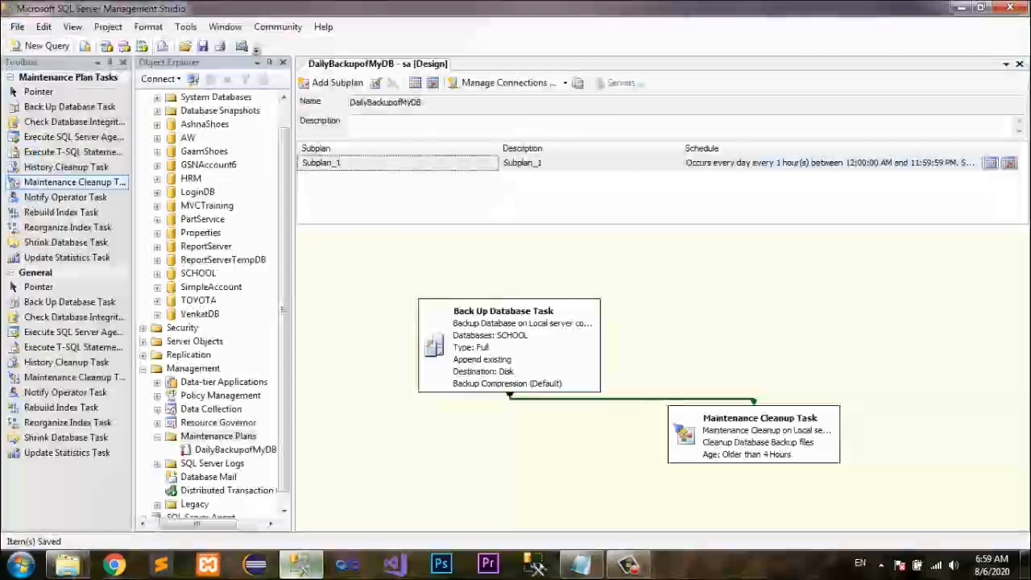
pyautogui.moveTo(283, 310); pyautogui.dragTo(284, 330)
pyautogui.click(235, 435)
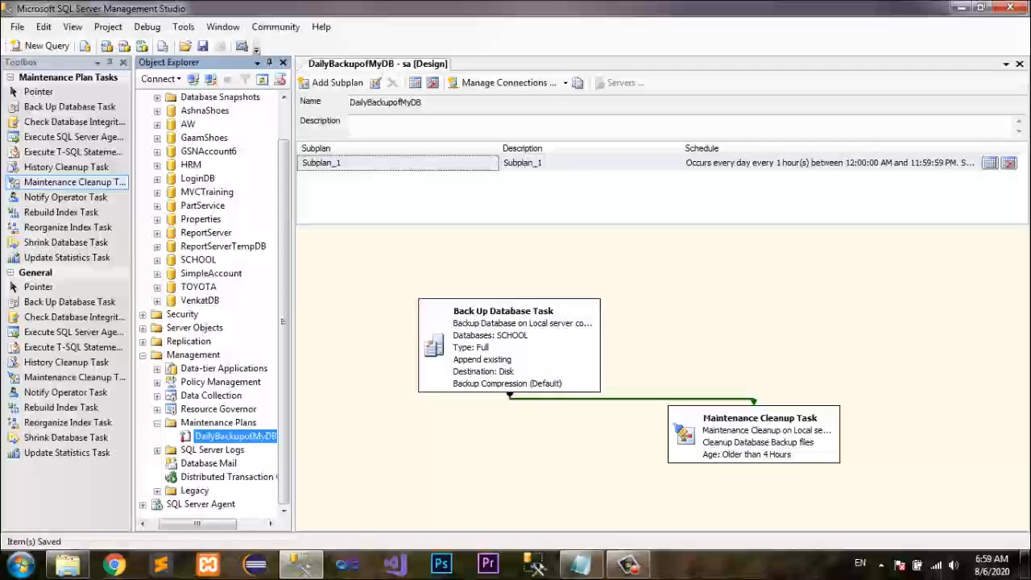
pyautogui.rightClick(200, 437)
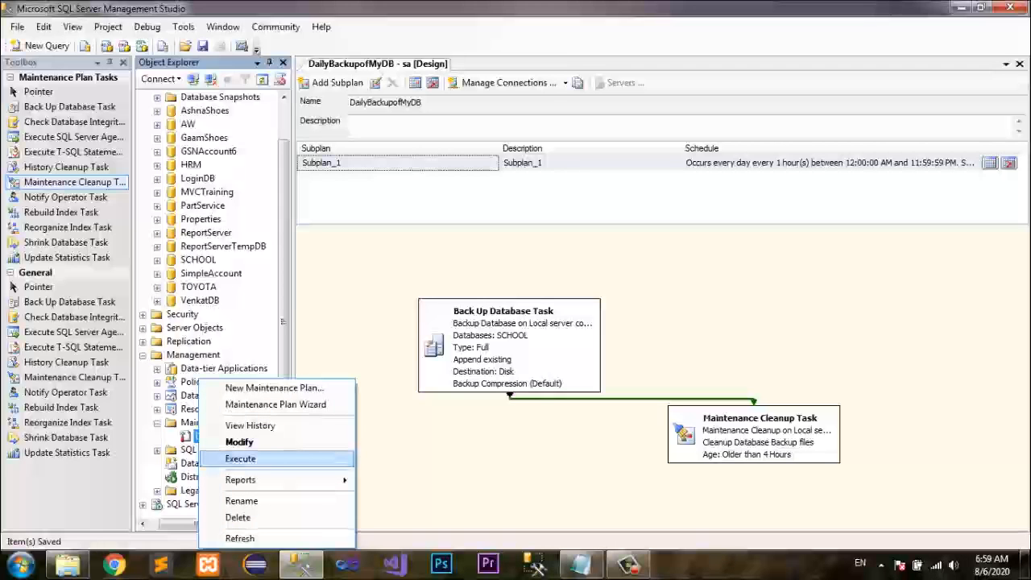
pyautogui.click(240, 458)
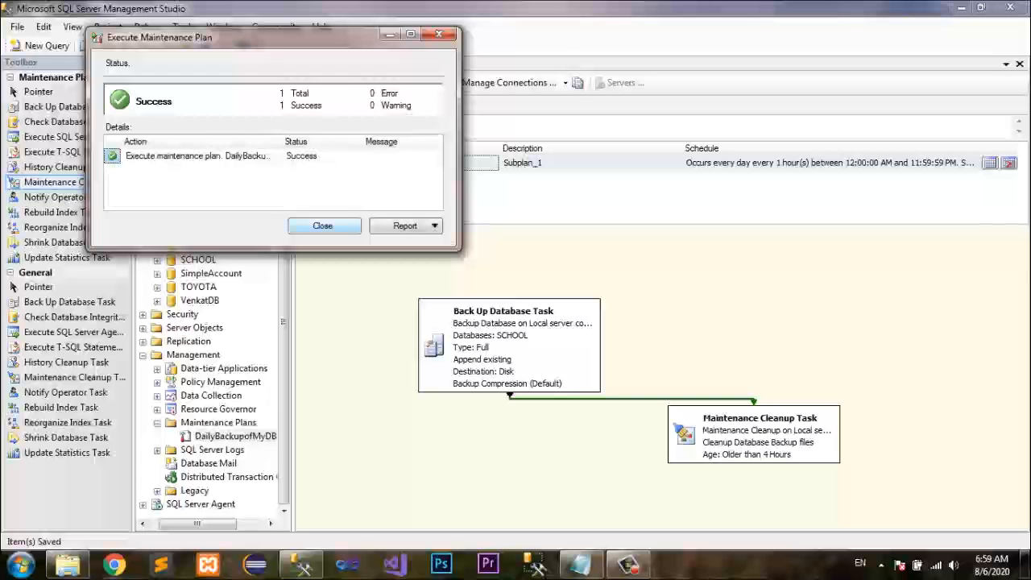
pyautogui.click(323, 225)
# Step: Switch to the Database Backup folder in Windows Explorer and inspect the SCHOOL backup files in large icons and another view
pyautogui.click(68, 563)
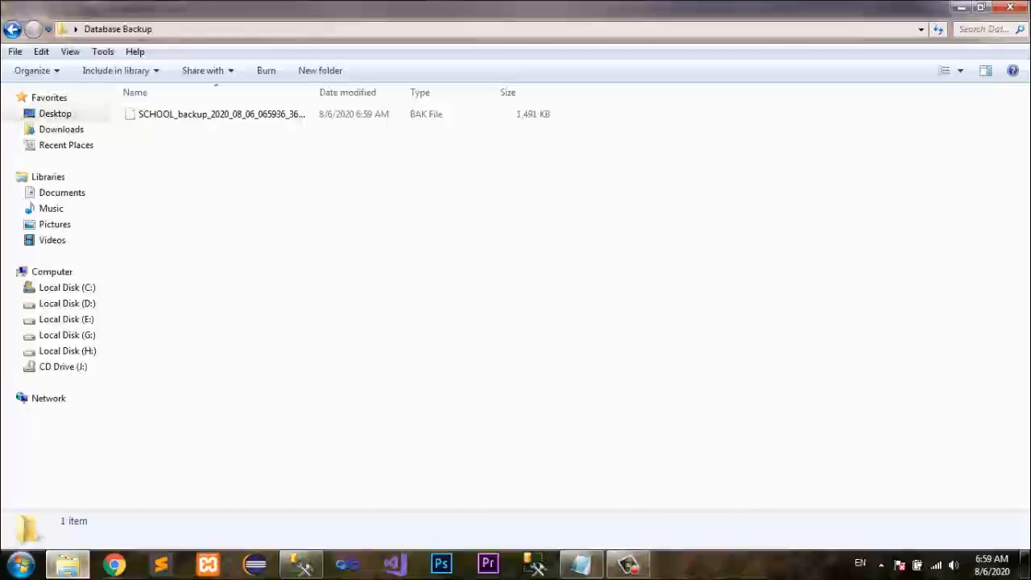
pyautogui.click(960, 71)
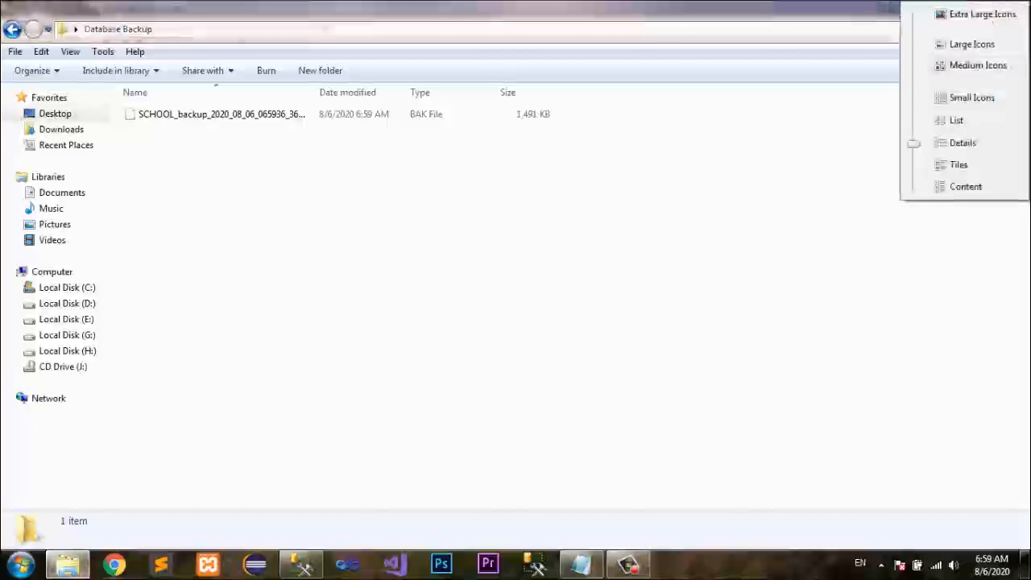
pyautogui.click(972, 45)
pyautogui.click(159, 144)
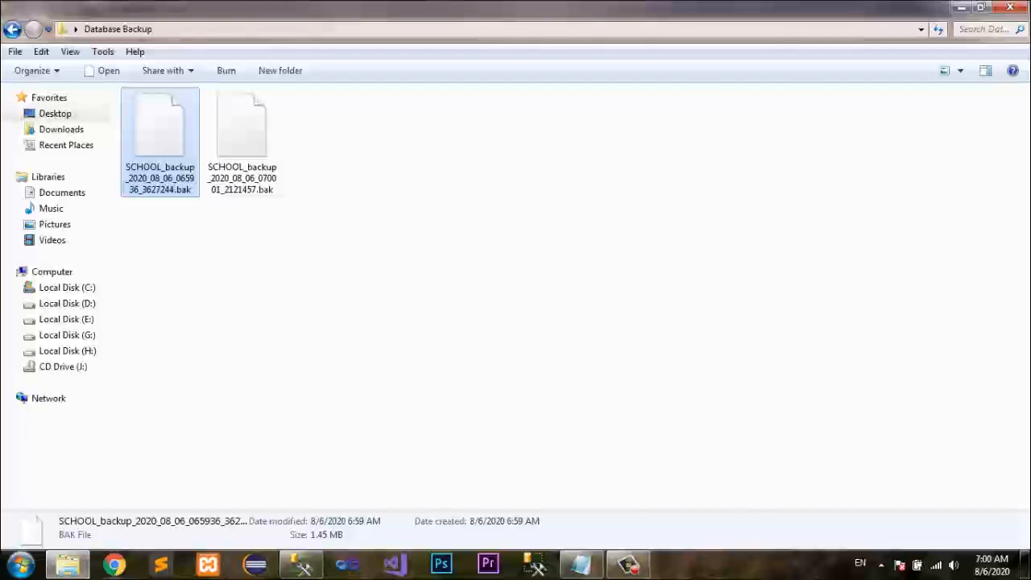
pyautogui.click(451, 282)
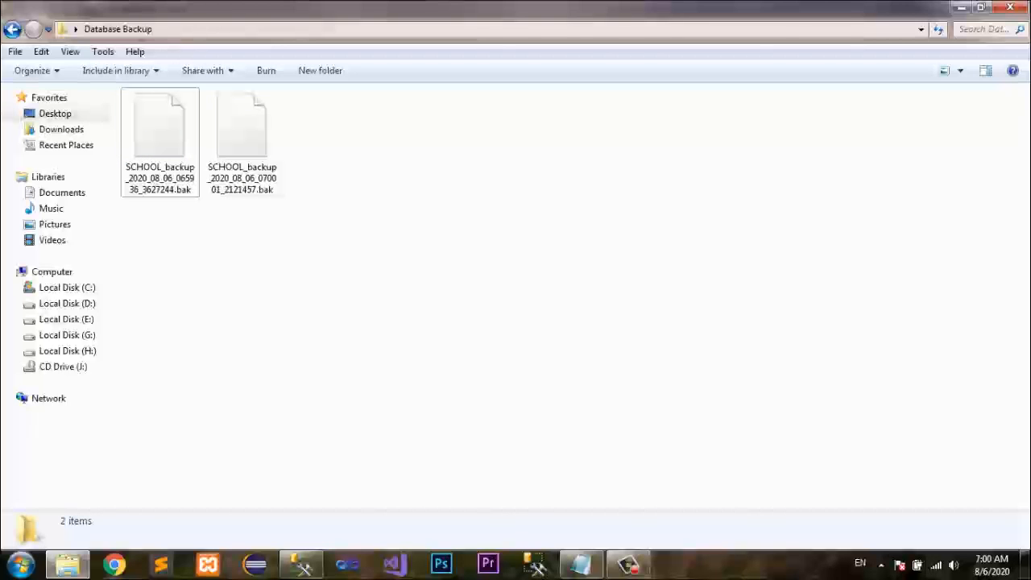
pyautogui.click(943, 70)
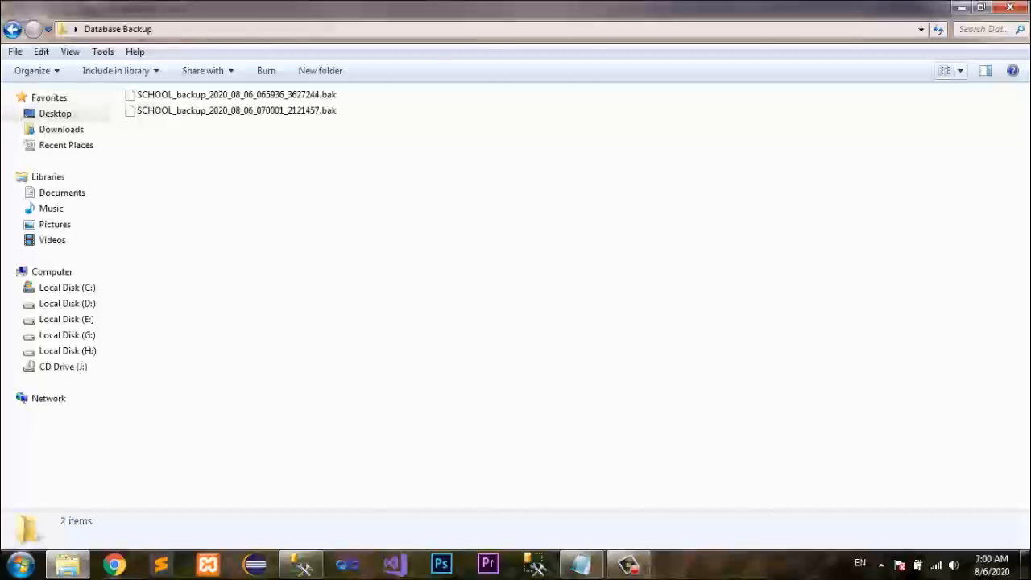
# Step: Switch back to SQL Server Management Studio, review the backup and cleanup tasks, and check and accept Subplan_1's schedule
pyautogui.click(302, 564)
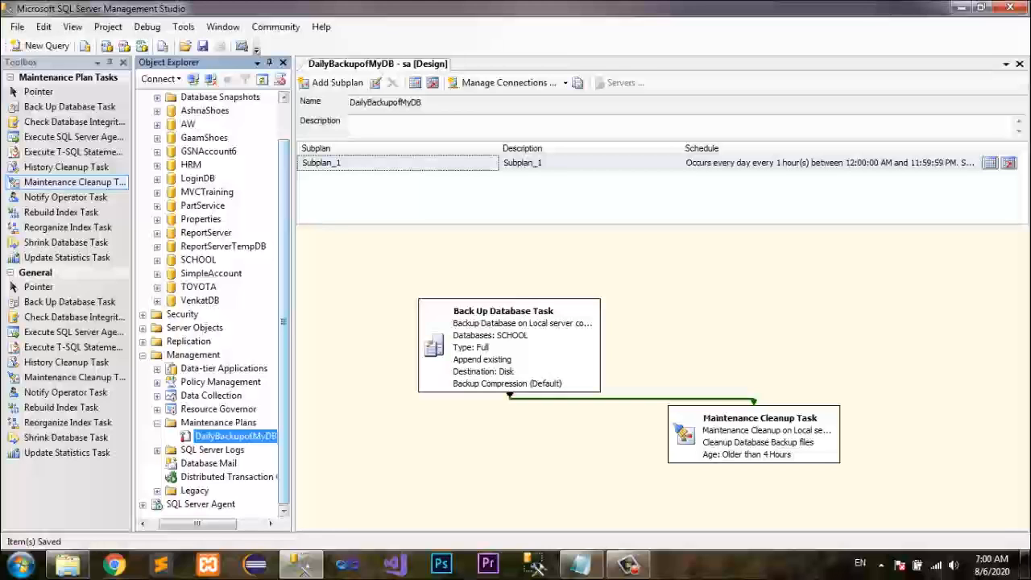
pyautogui.click(509, 346)
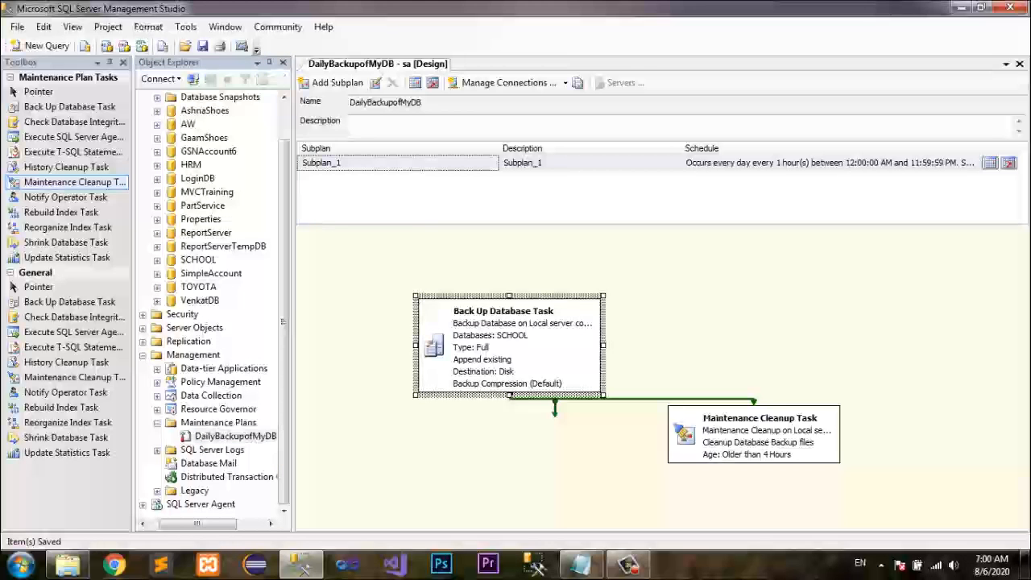
pyautogui.click(754, 435)
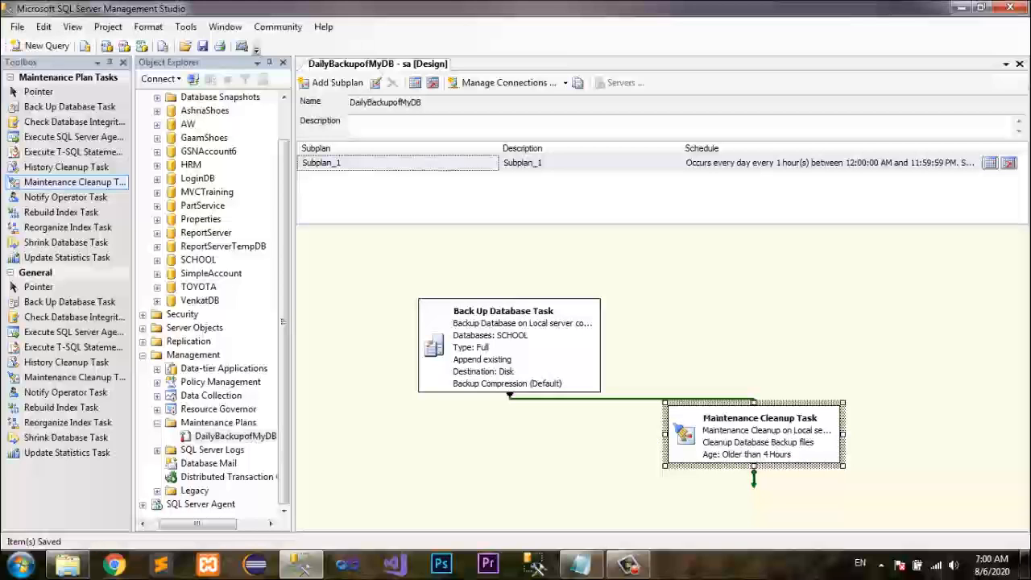
pyautogui.click(989, 163)
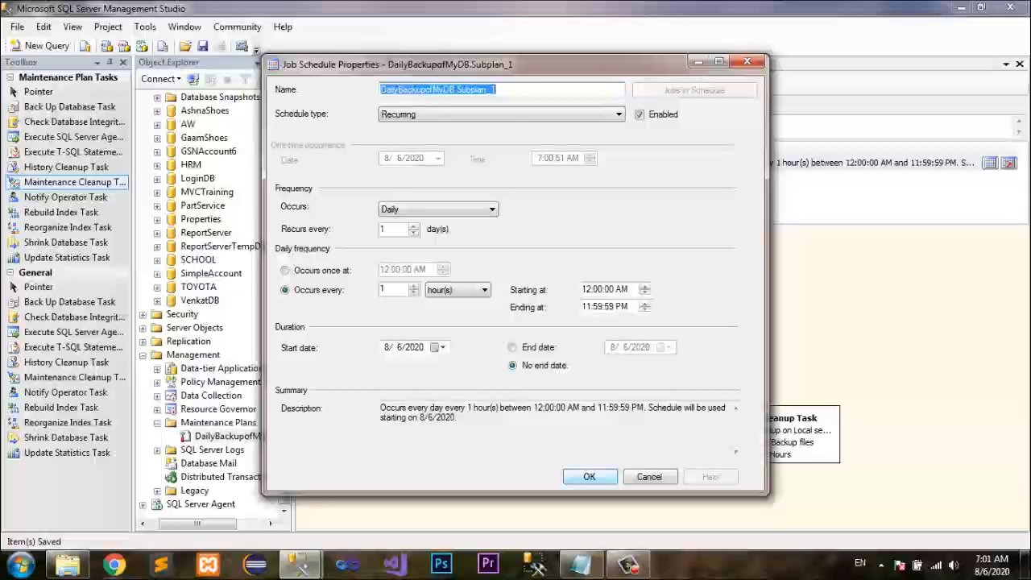
pyautogui.click(589, 476)
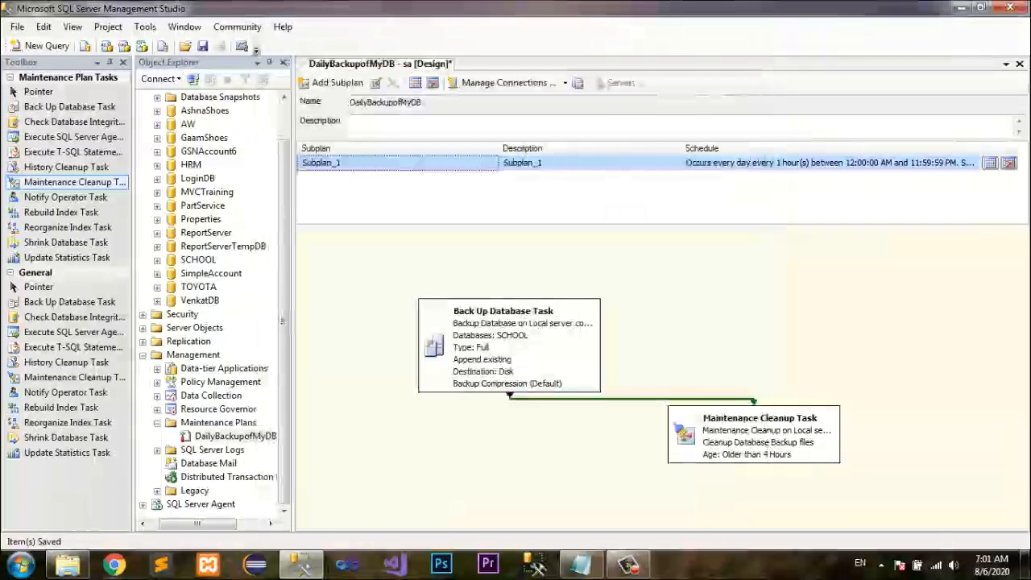